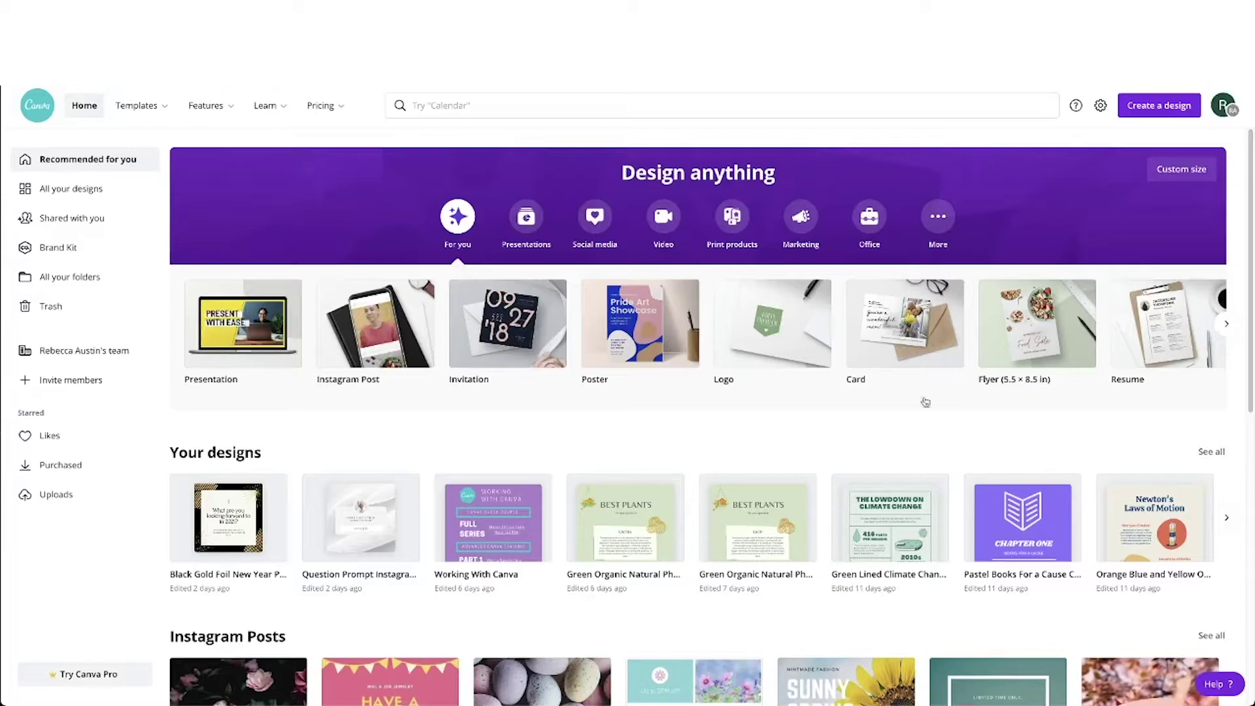
Search templates for 'Answer' and open the black-and-gold 'What are you looking forward to in 2021?' template
click(530, 106)
text(Answer)
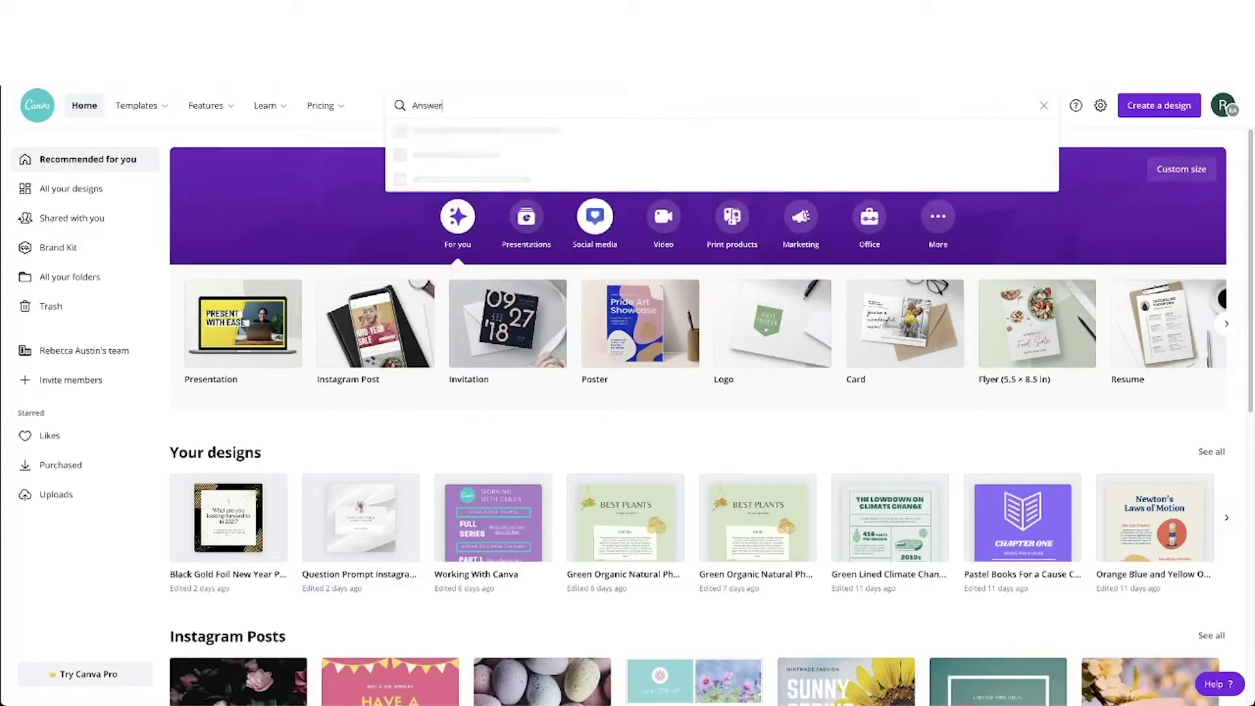
key(Return)
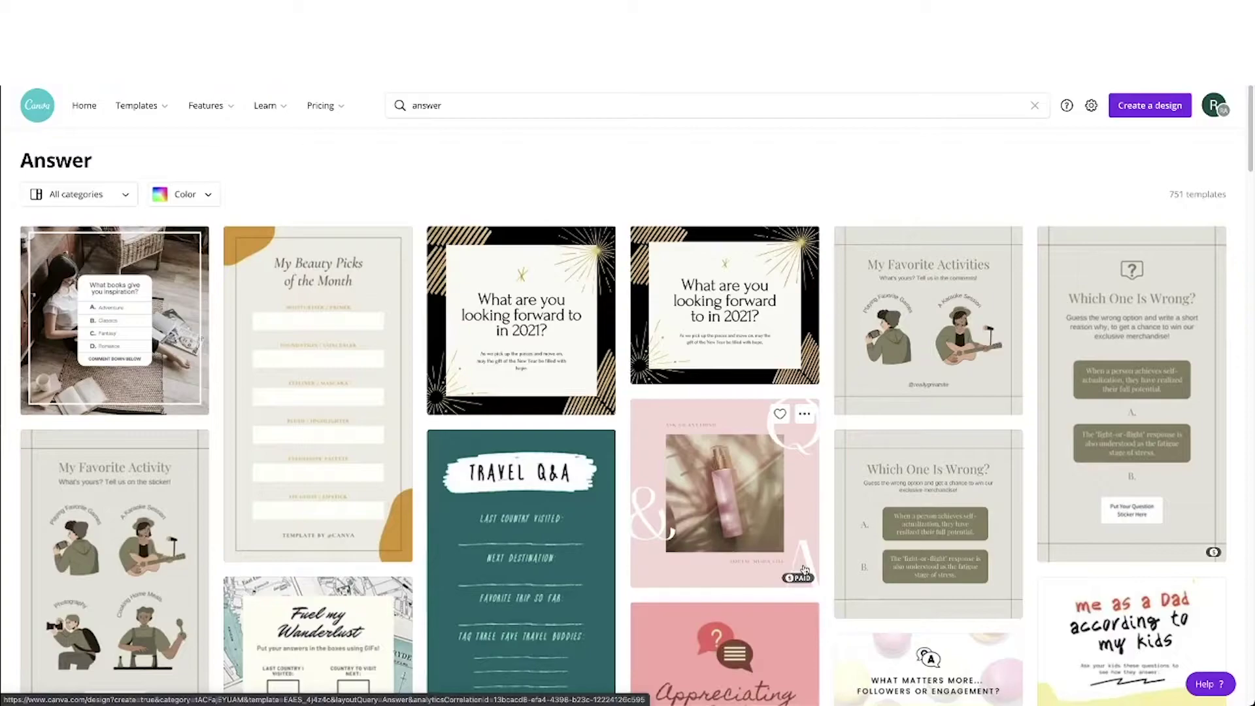
scroll(805, 570, down, 3)
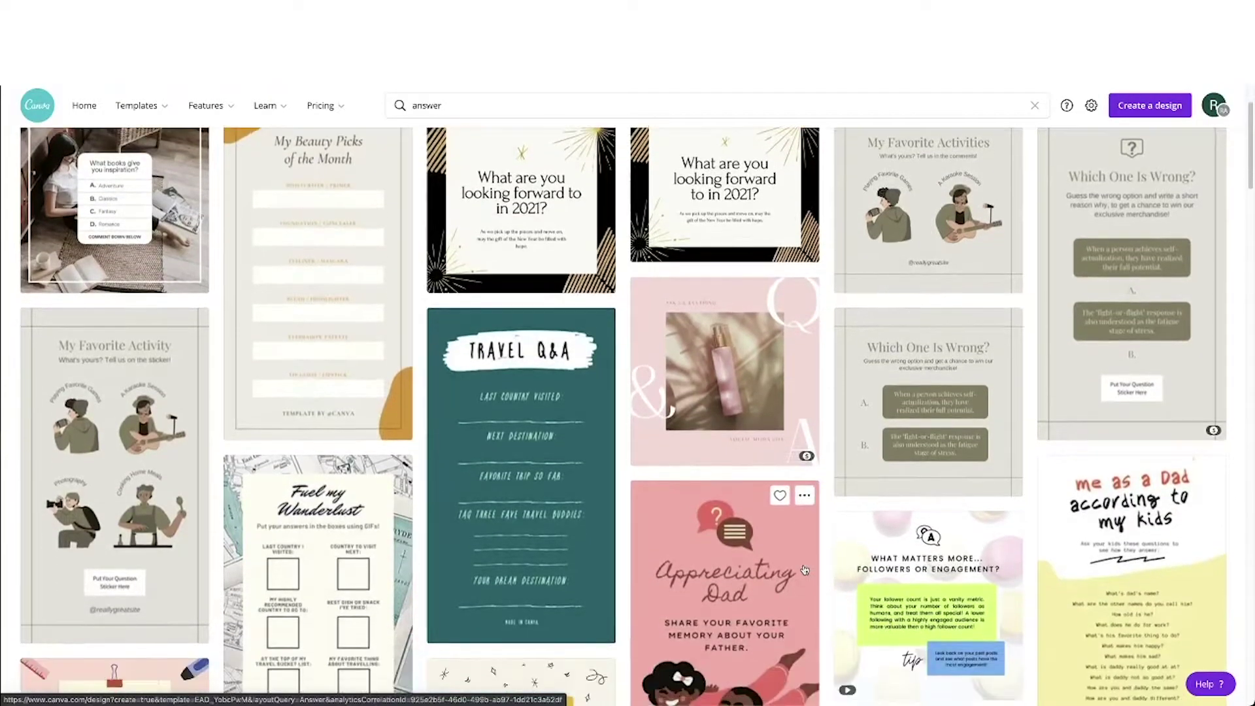
scroll(804, 570, down, 2)
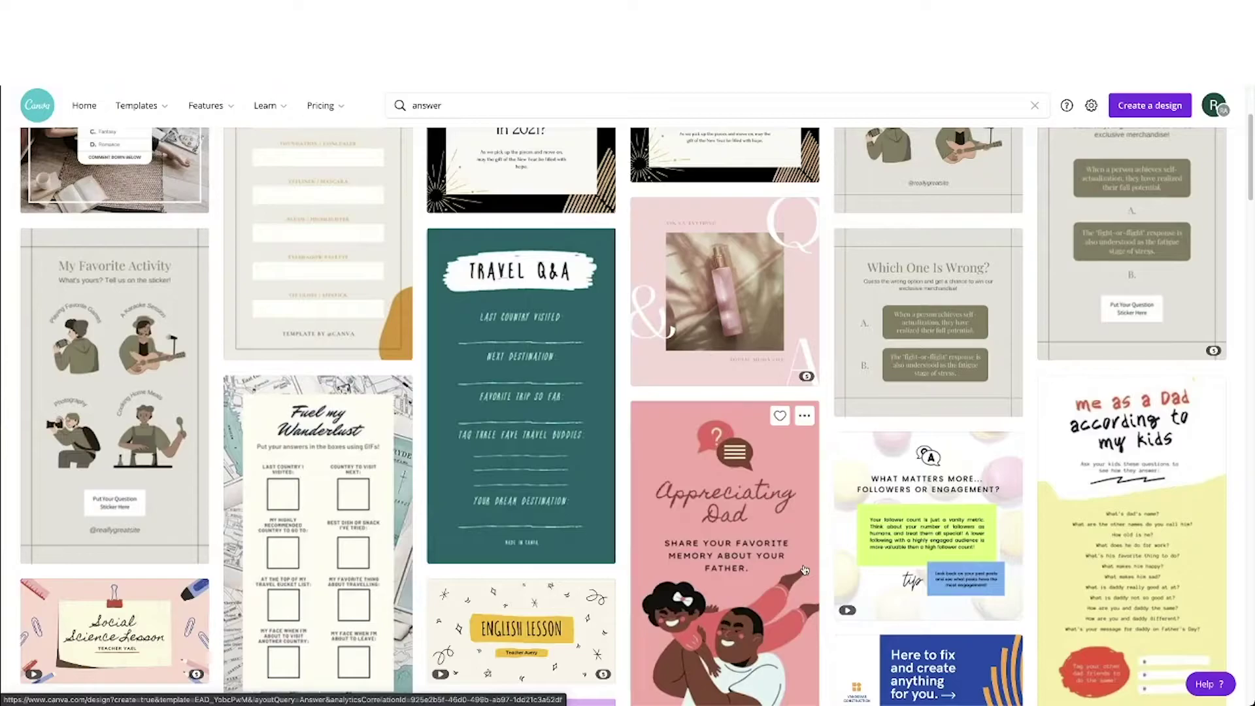
scroll(805, 570, up, 5)
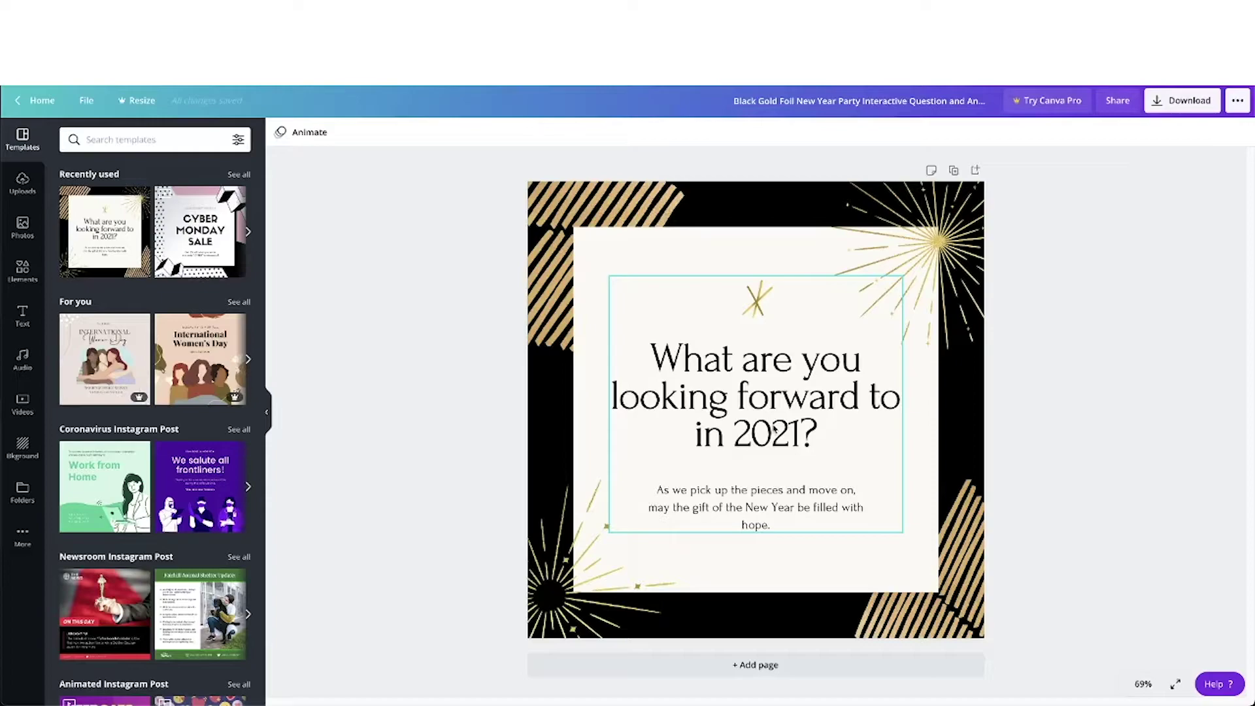
Change the heading to 'My child is 3 years old, can they start daycare?'
double_click(767, 403)
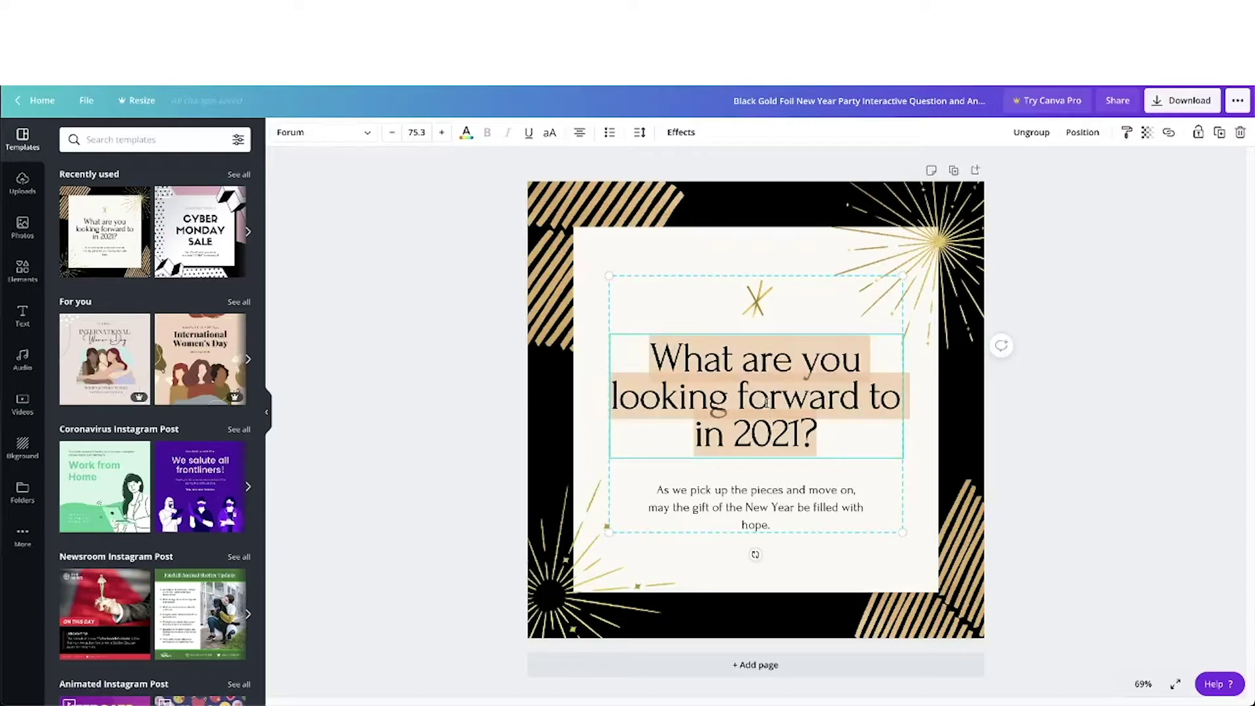
key(Right)
key(Left)
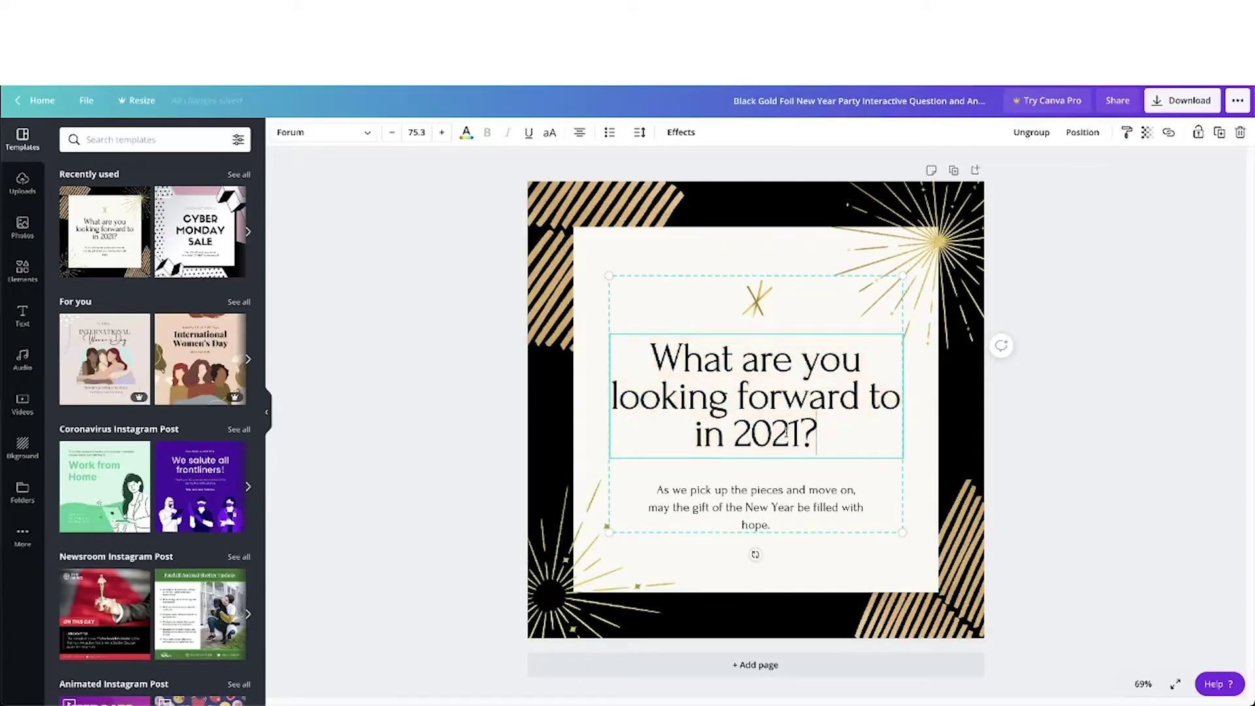
key(ctrl+shift+Home)
text(My child is 3 years)
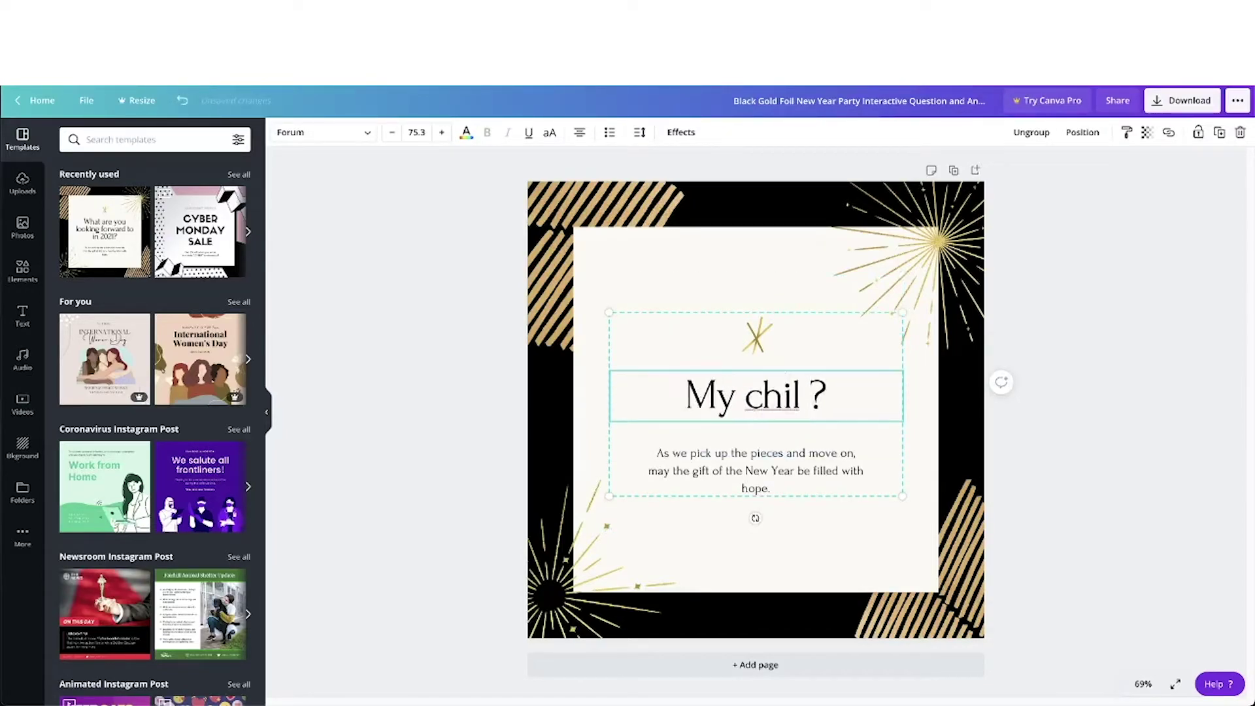
text( old, can they start daycar)
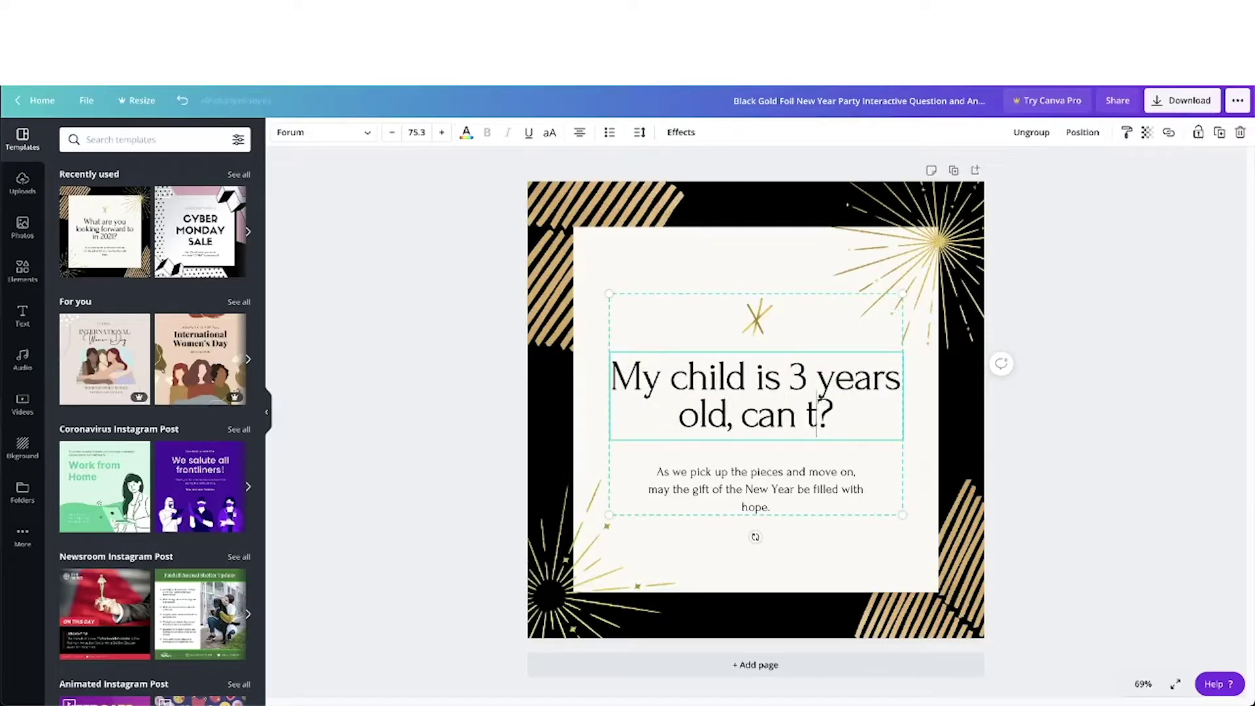
text(e)
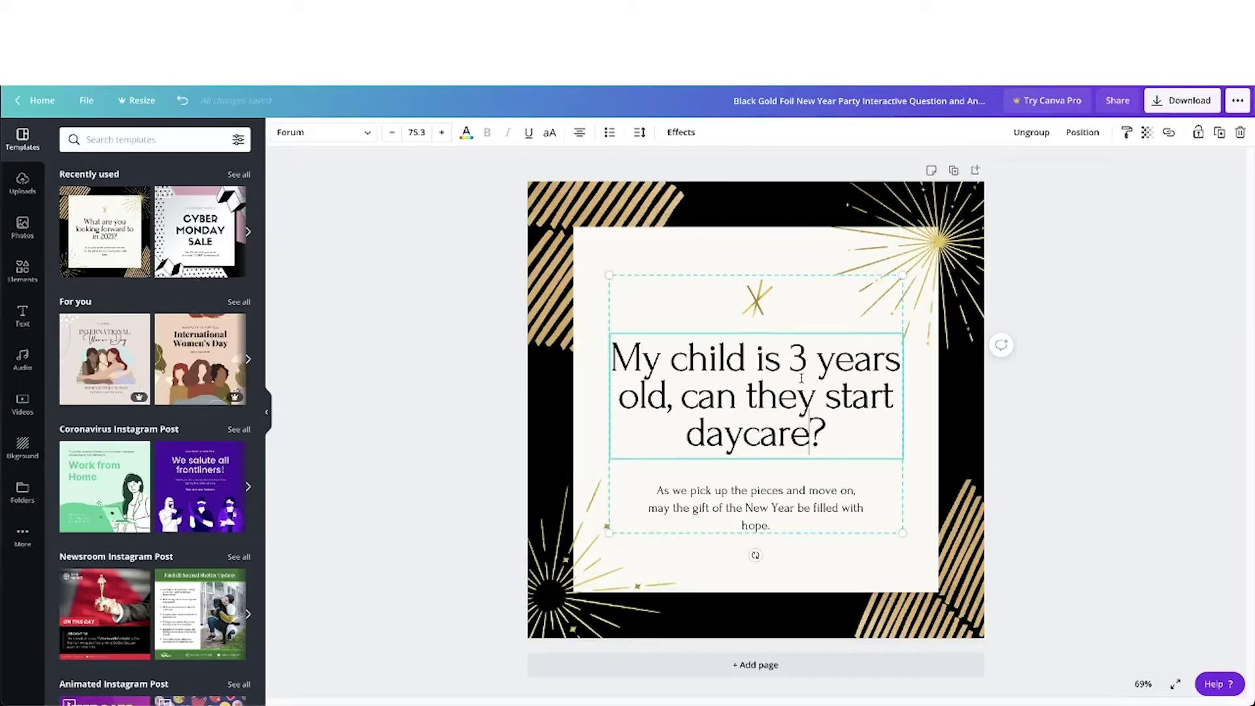
click(1077, 431)
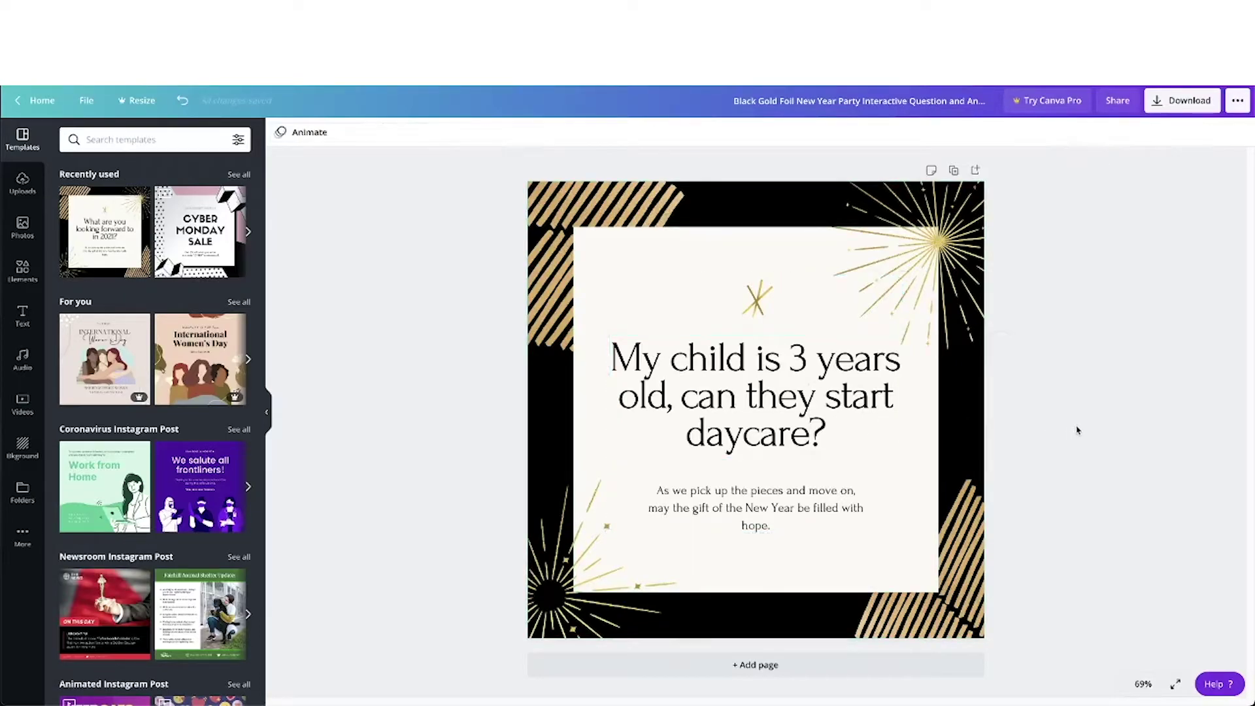
Delete the gold star and move the heading and body text higher on the page
click(756, 301)
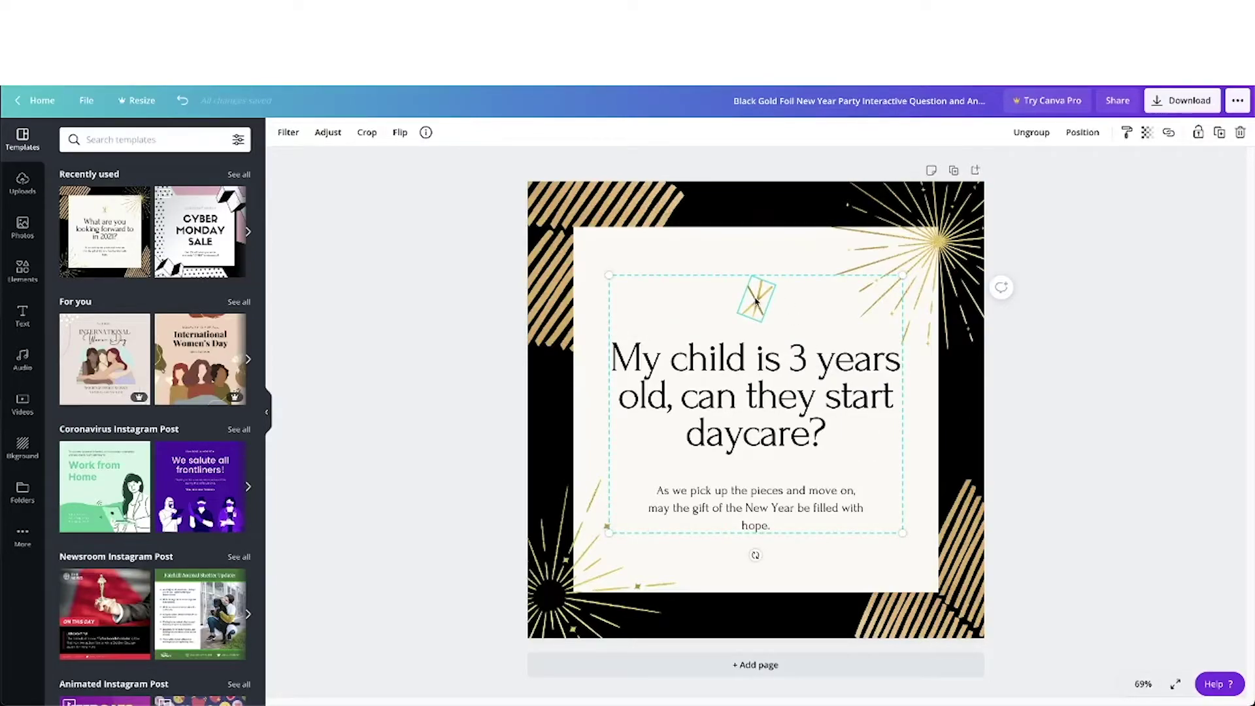
key(Delete)
click(775, 338)
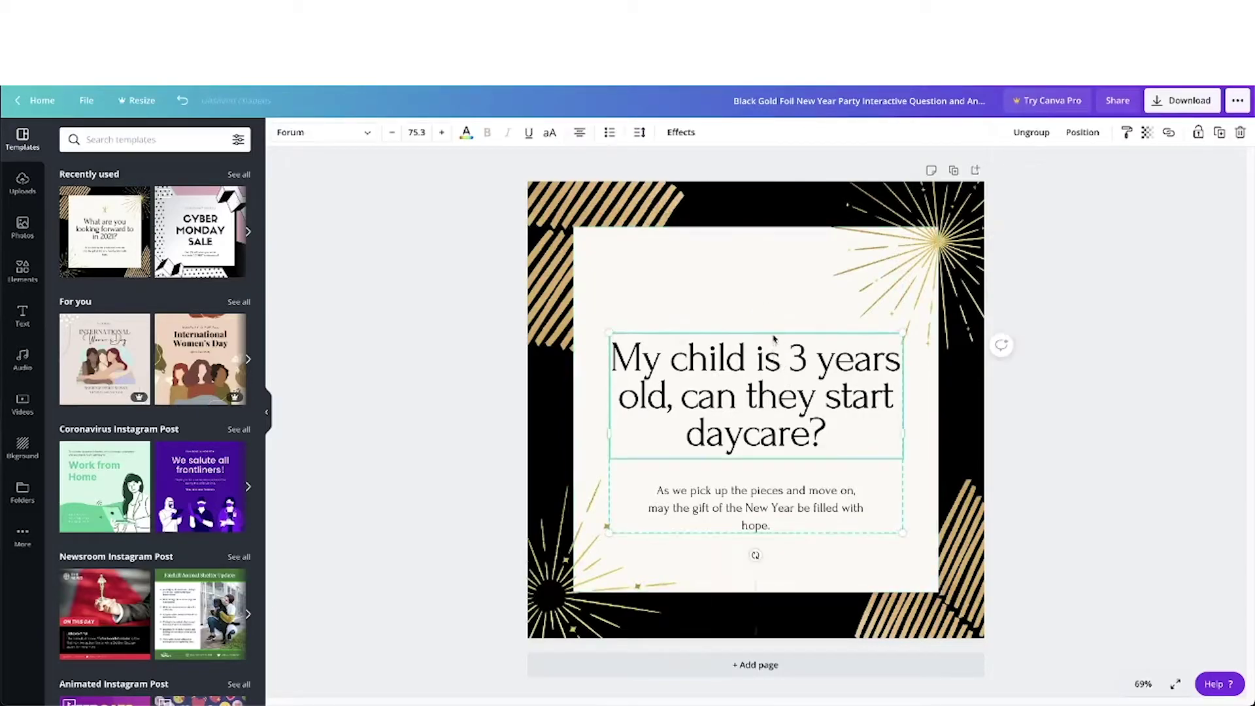
drag(774, 338, 776, 290)
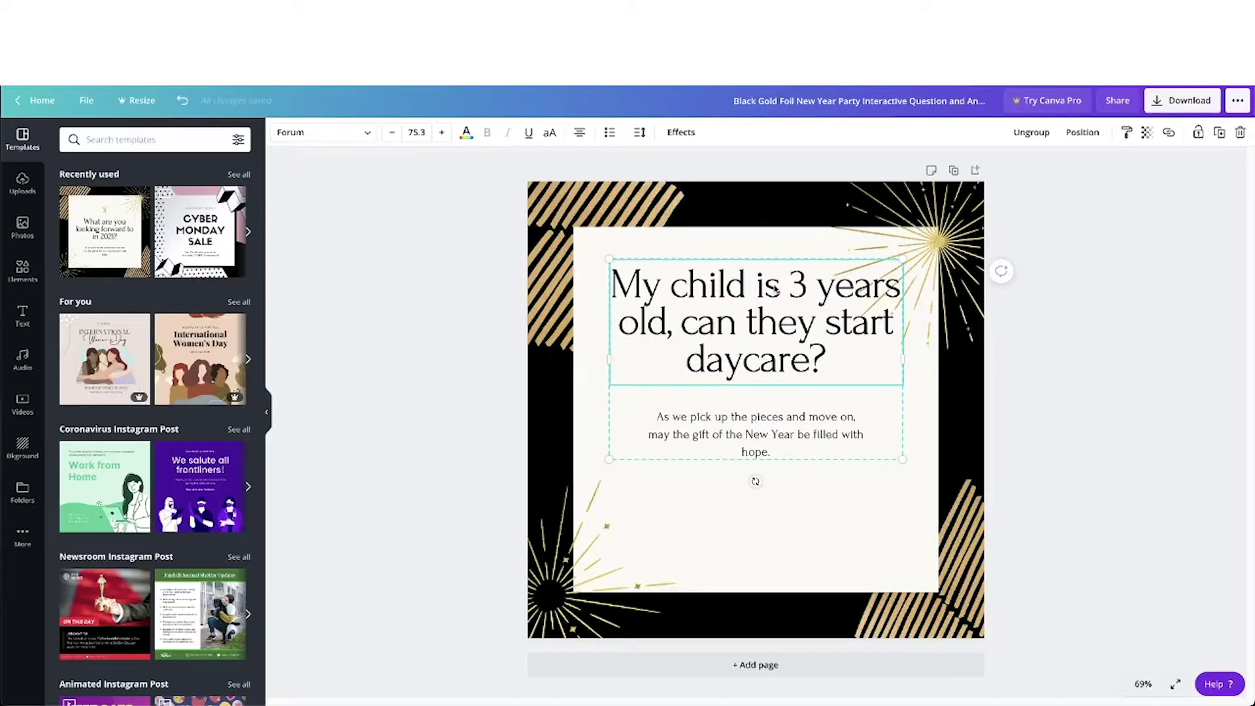
Rewrite the body text to answer 'Yes! We accept children ages 2-5…' and move the text block lower
double_click(775, 436)
text(Yes!)
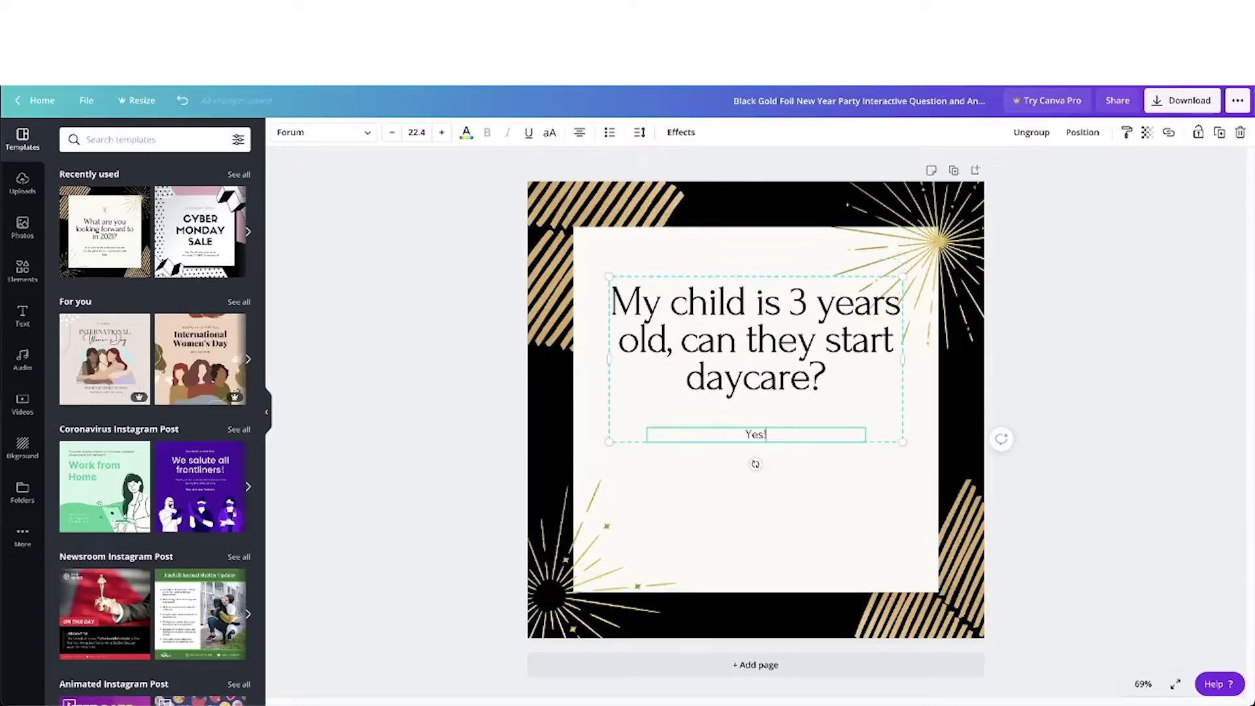
text( We accept children ages 2-5)
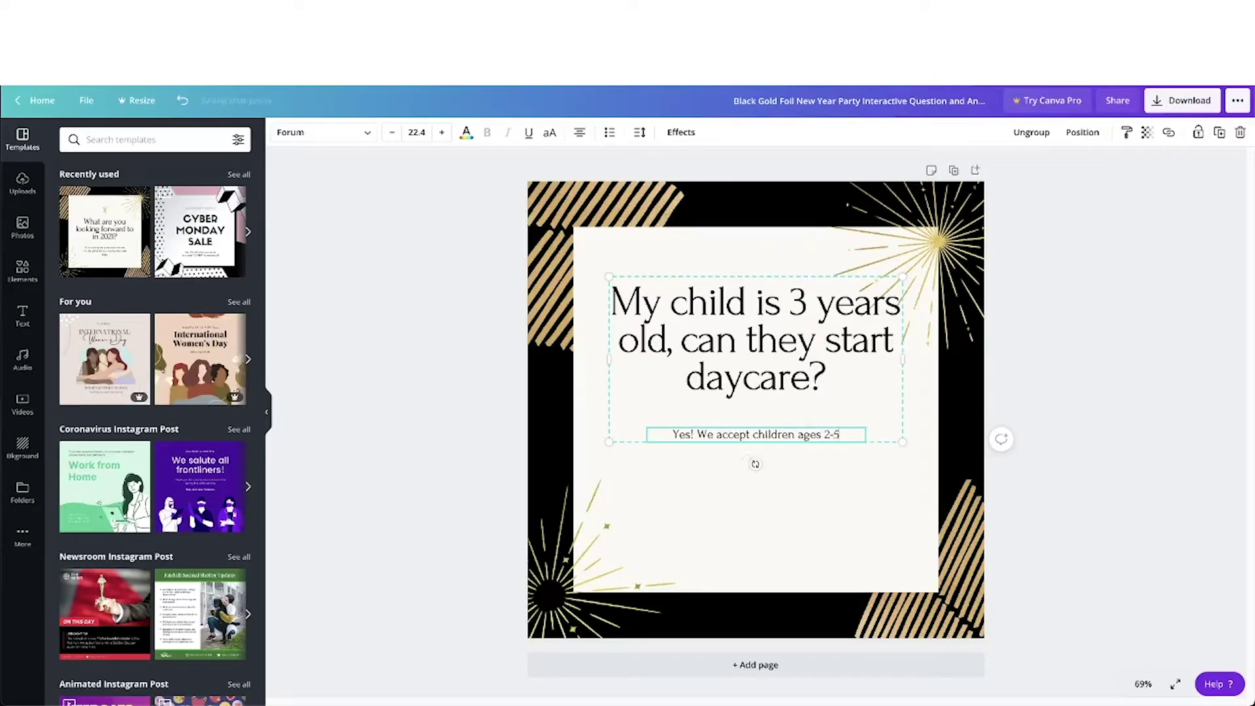
text(. Our daycare features a tod)
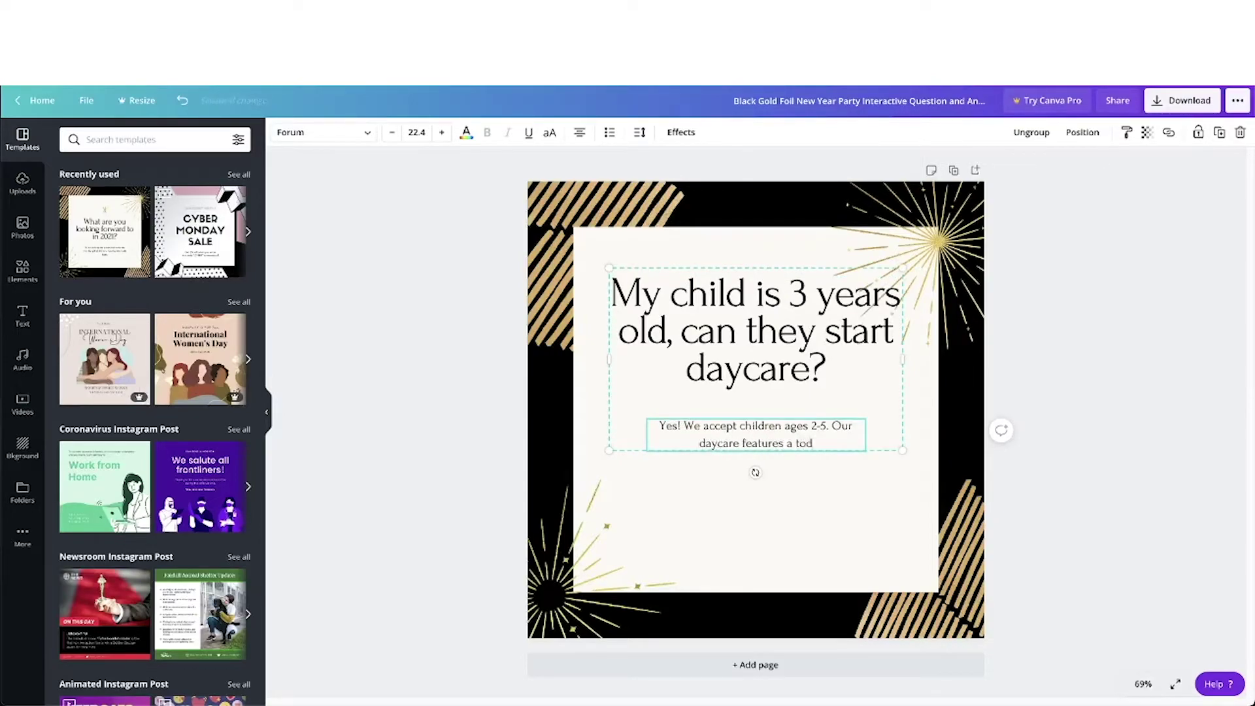
text(dler side where we focus on social and cog)
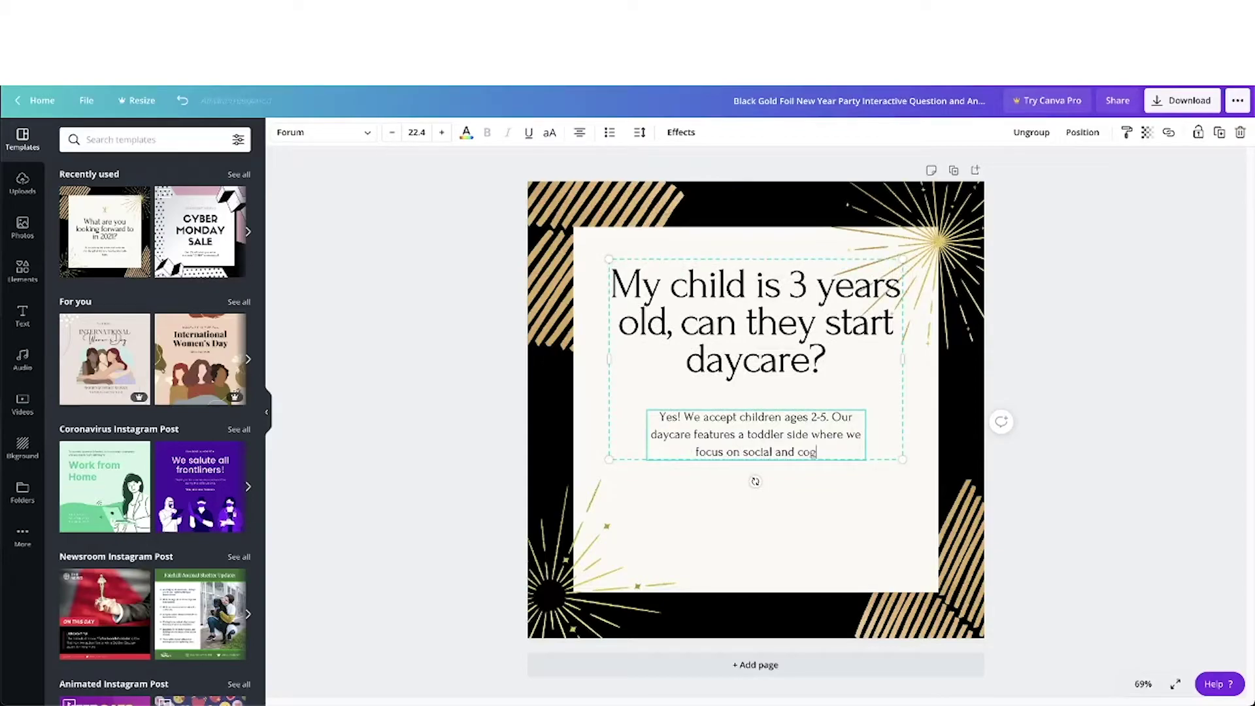
text(nitive skills, and a prescho)
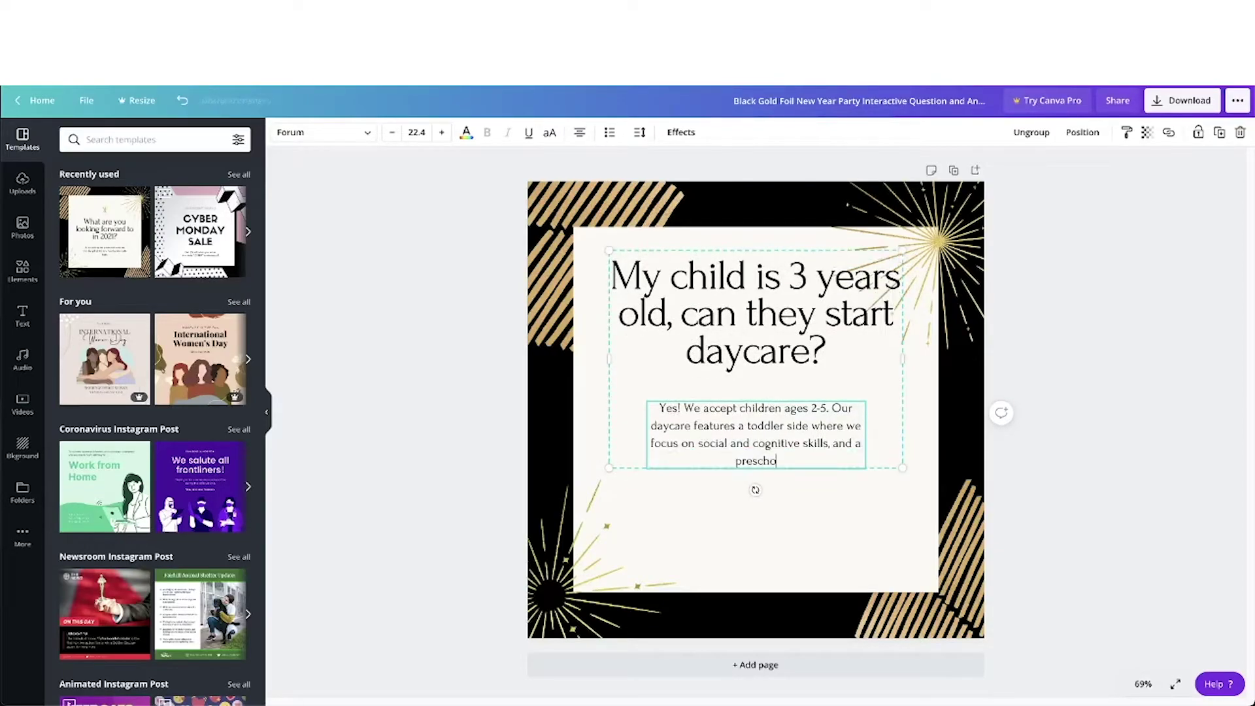
text(ol side where we focus on core academic skills )
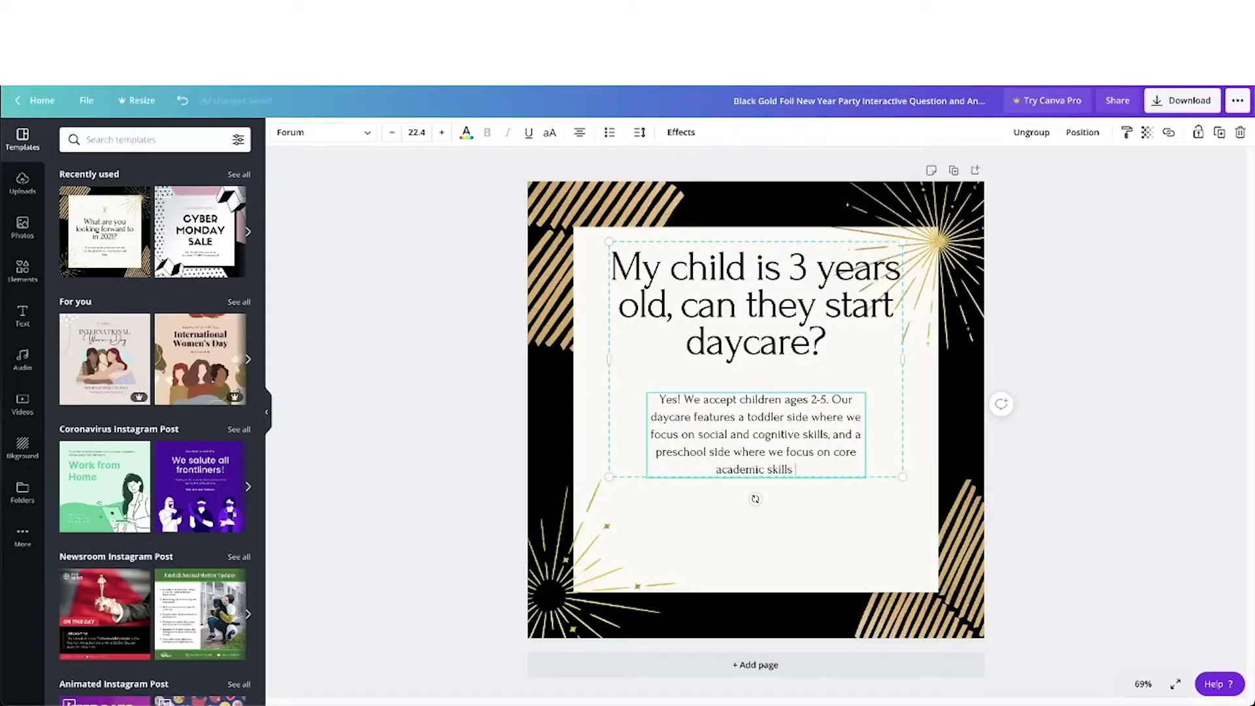
text(they'll need to be ready for kindergarten!)
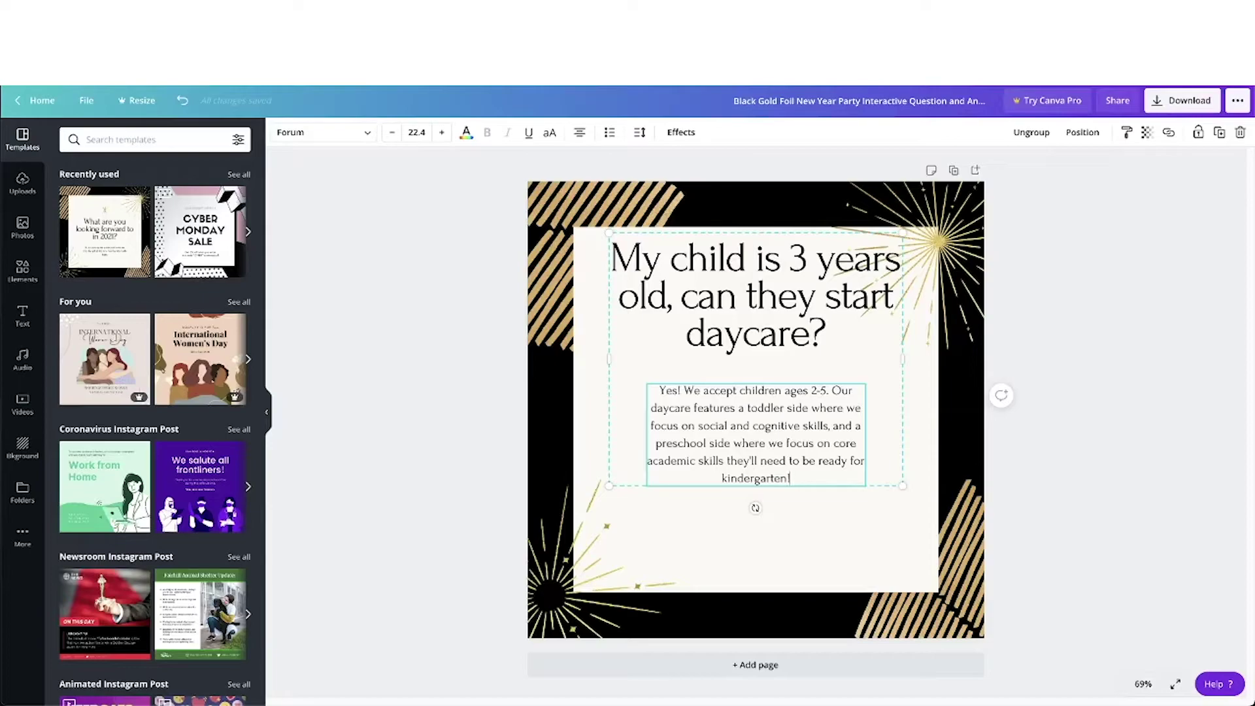
click(1089, 449)
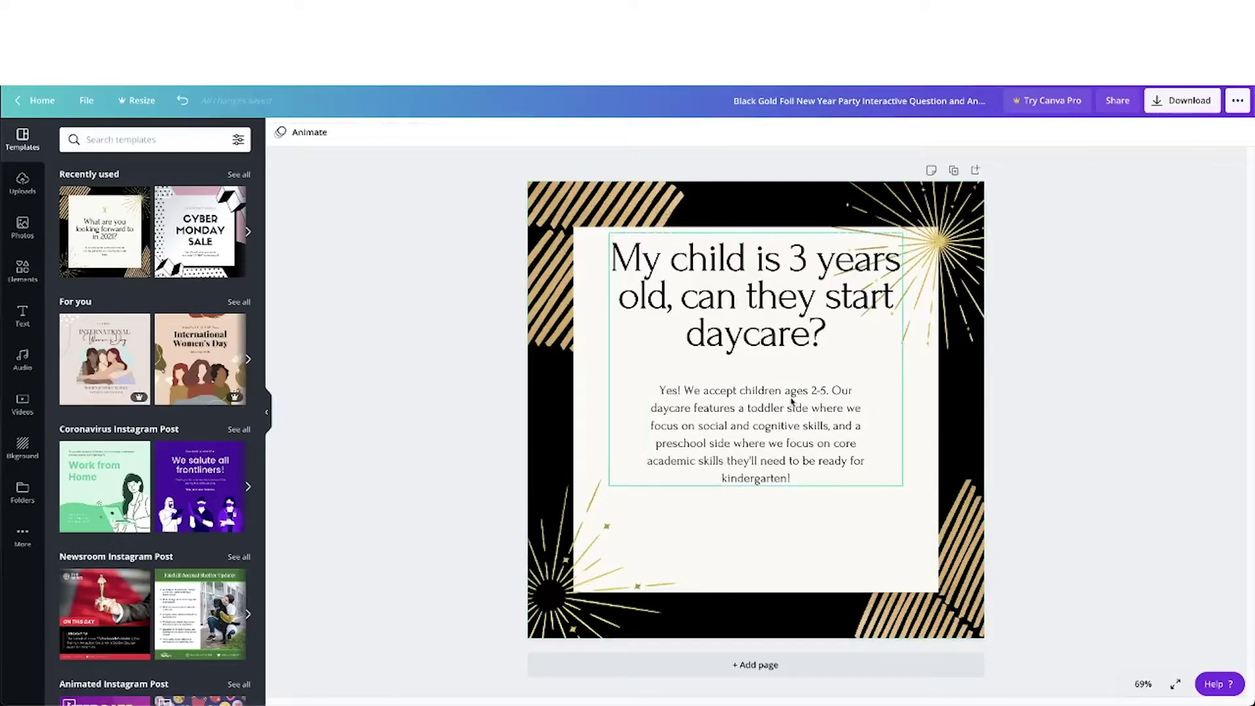
drag(794, 400, 790, 450)
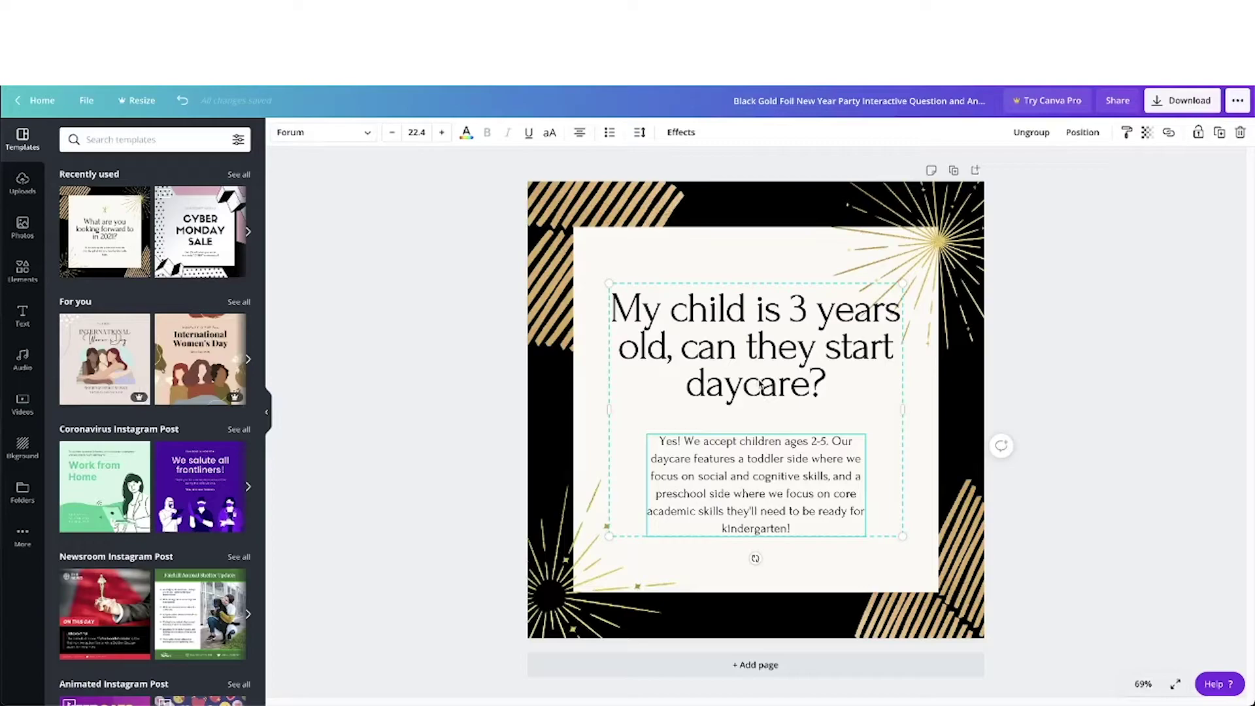
Search fonts for 'kids' and apply Sniglet to the question heading
click(642, 361)
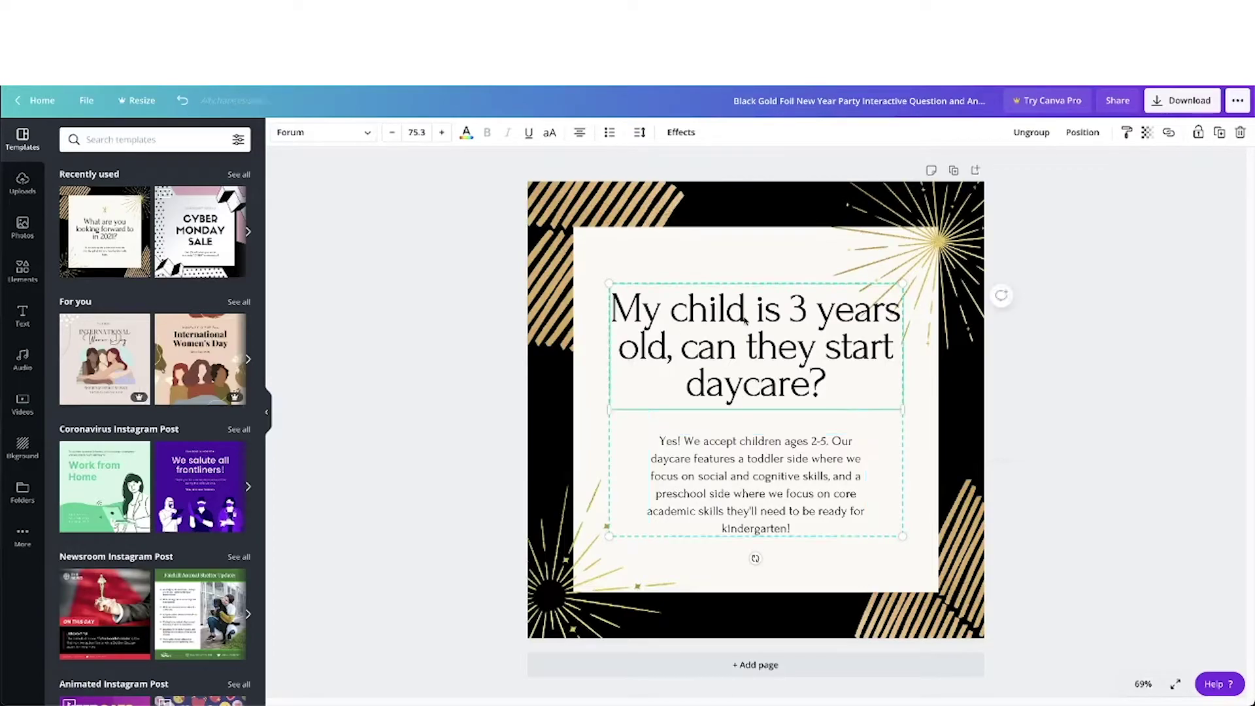
click(334, 131)
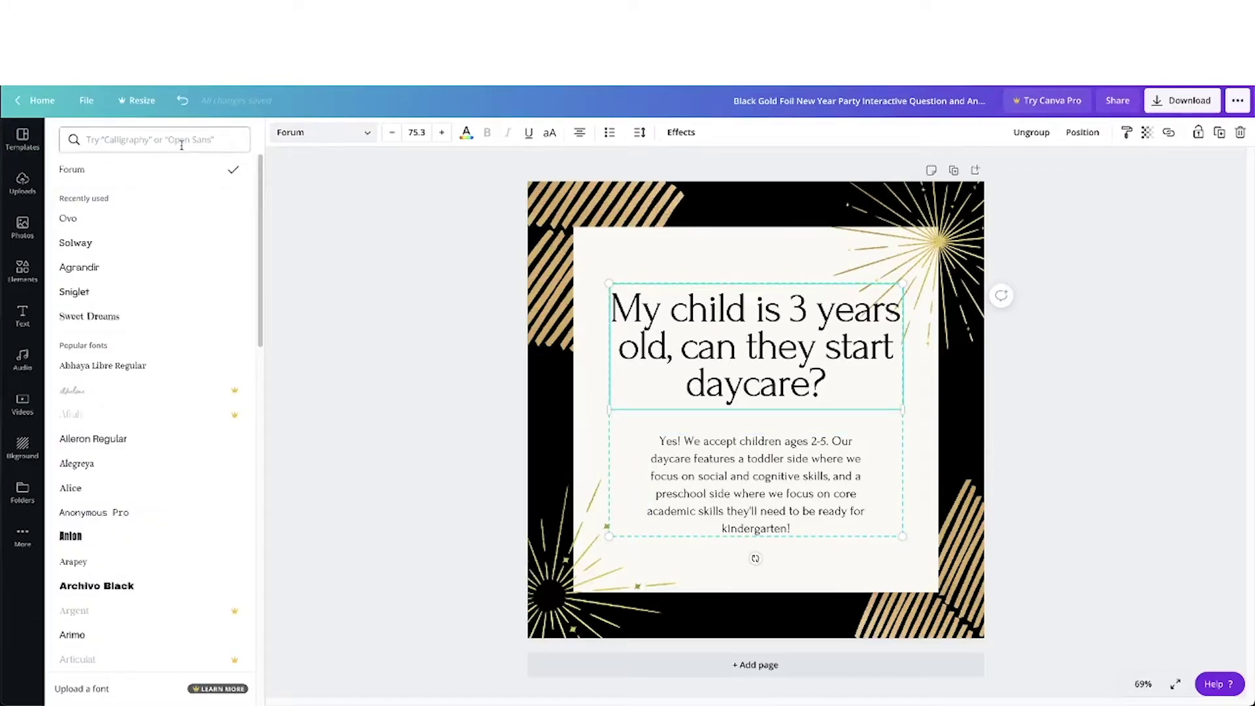
click(181, 141)
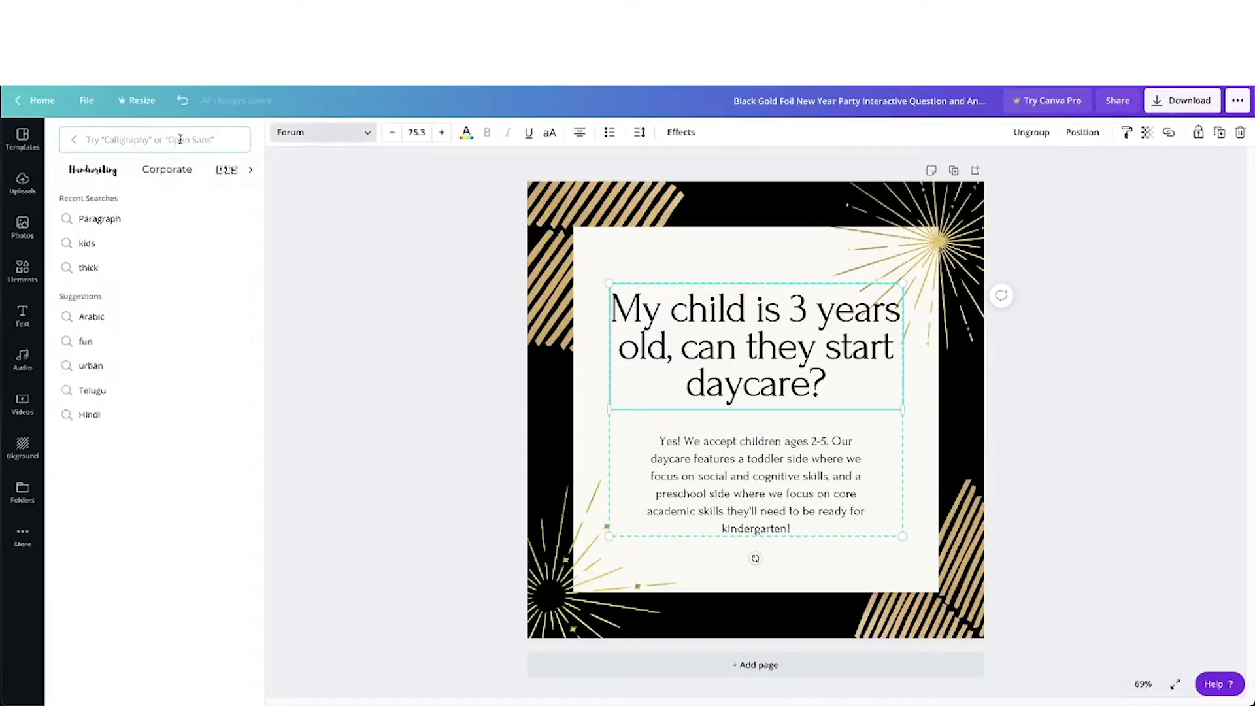
text(kids)
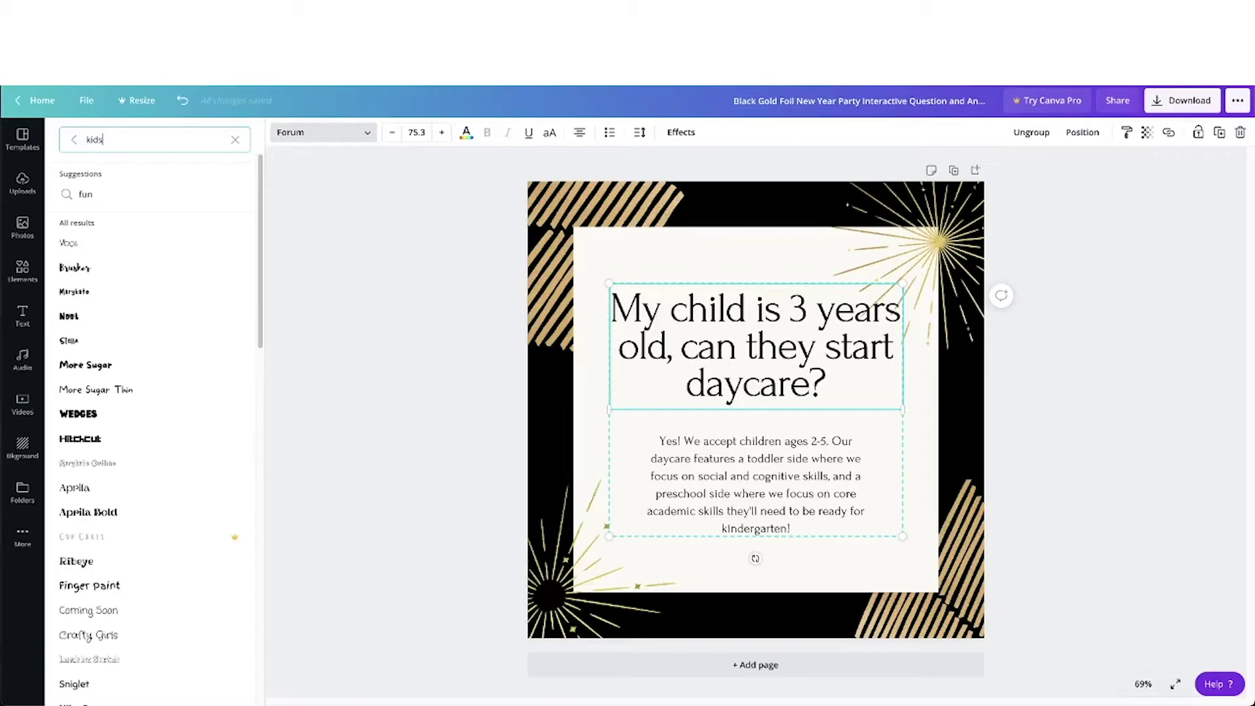
scroll(139, 375, down, 3)
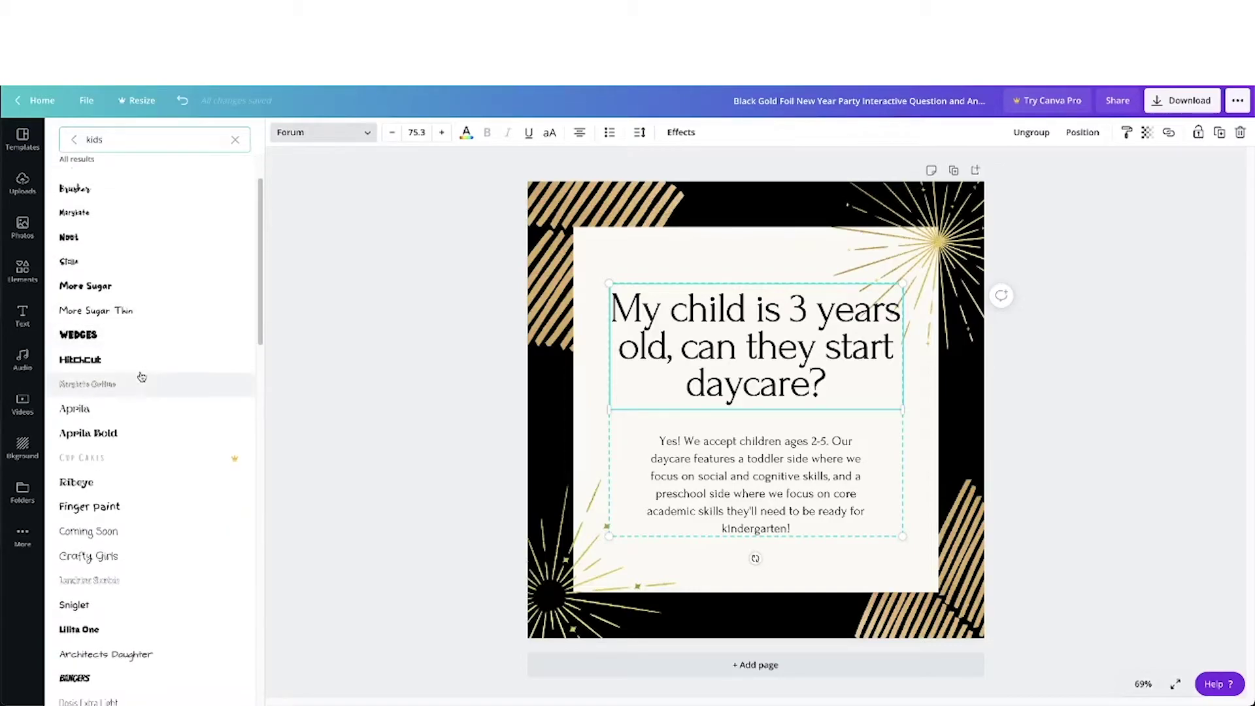
scroll(141, 376, down, 1)
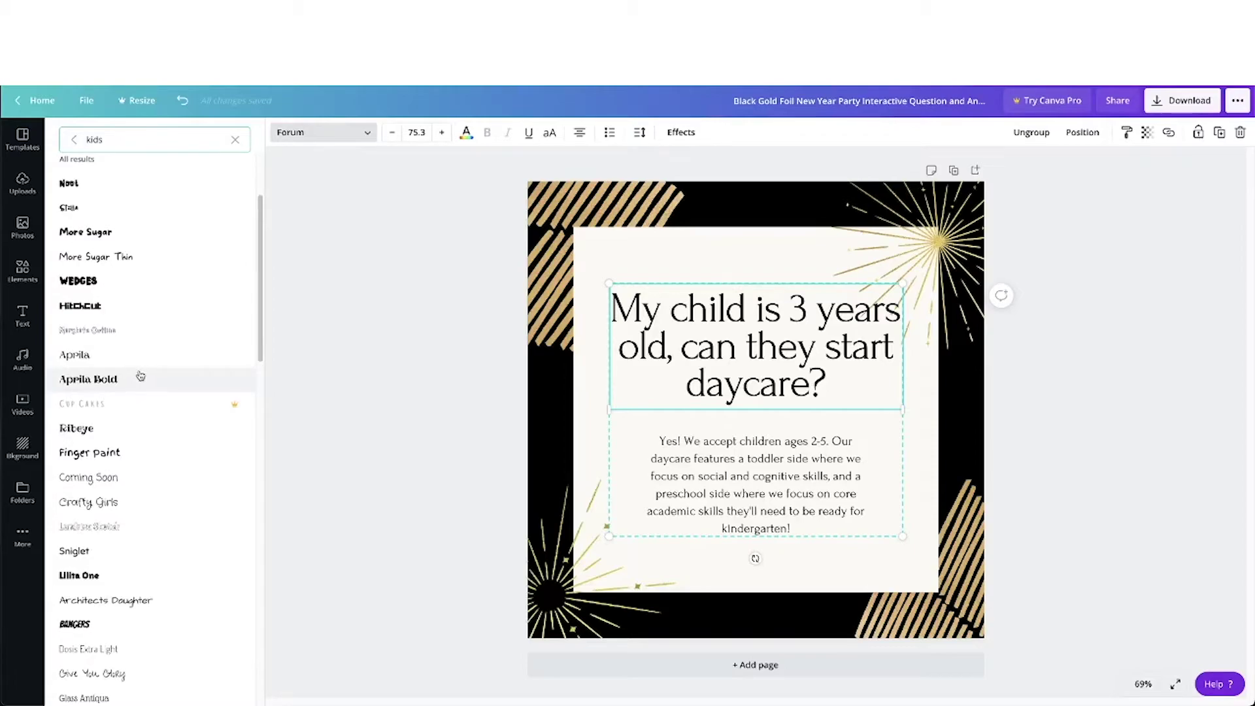
scroll(140, 376, down, 1)
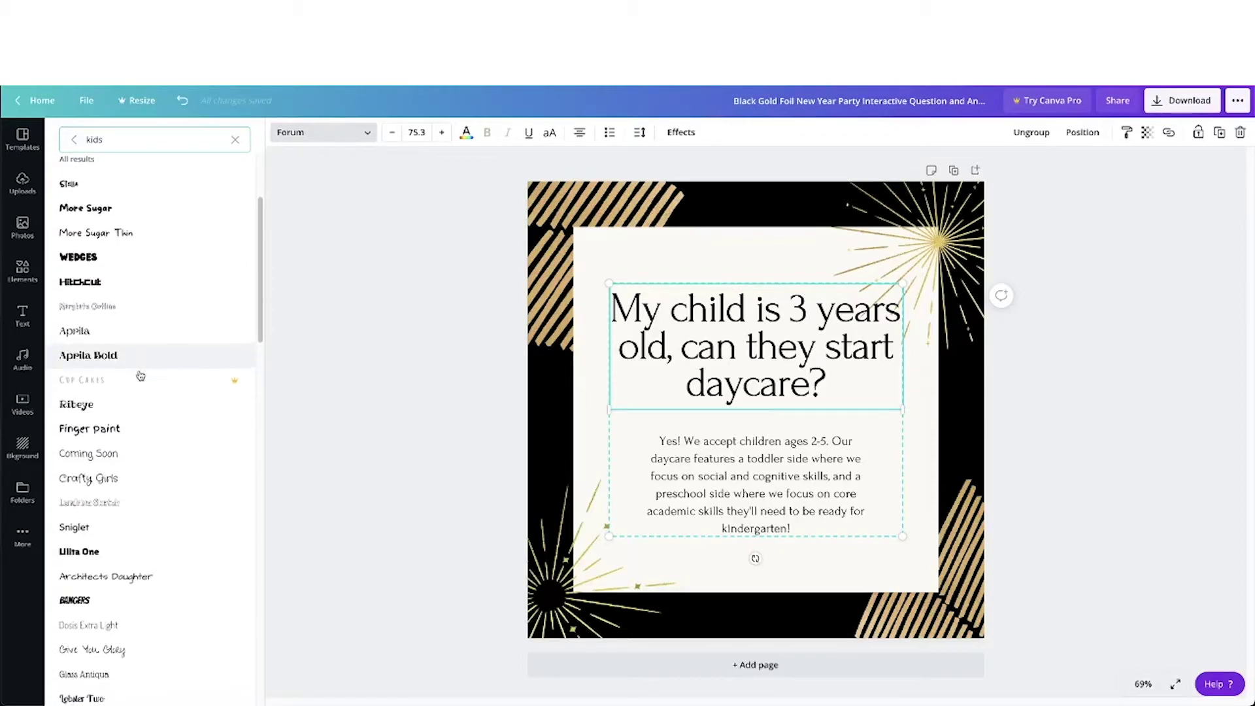
click(99, 528)
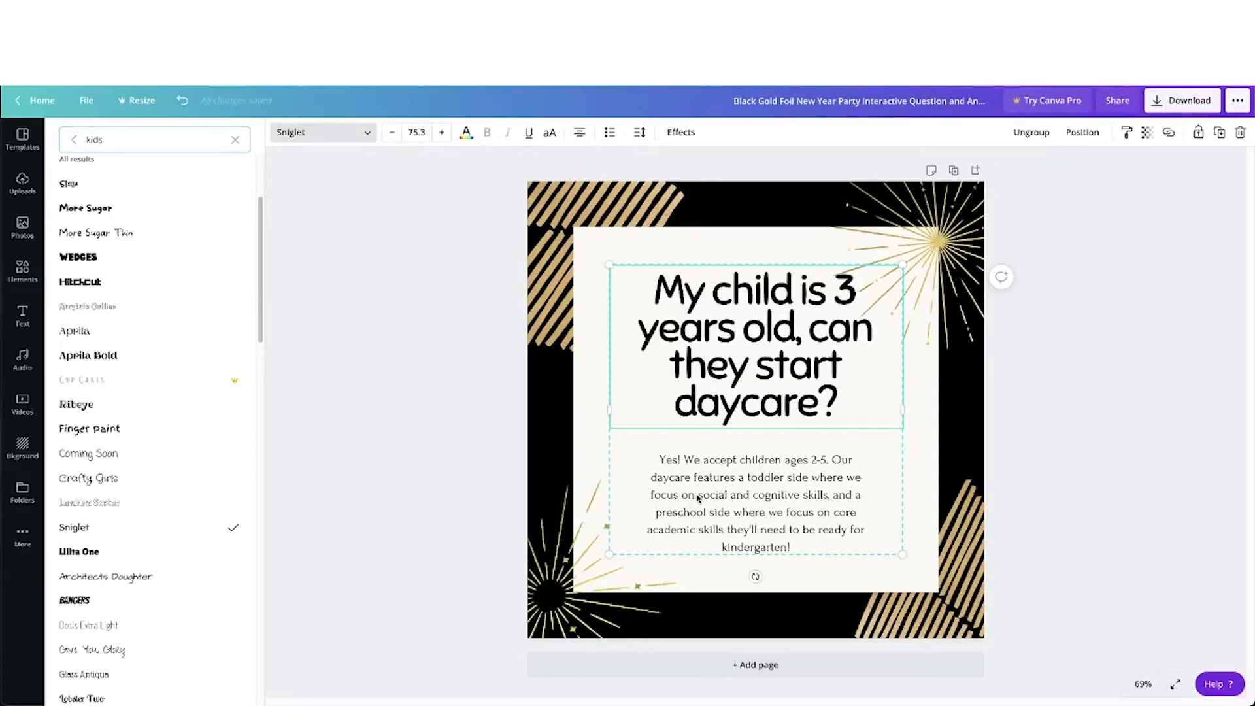
Make the page background periwinkle blue
click(514, 306)
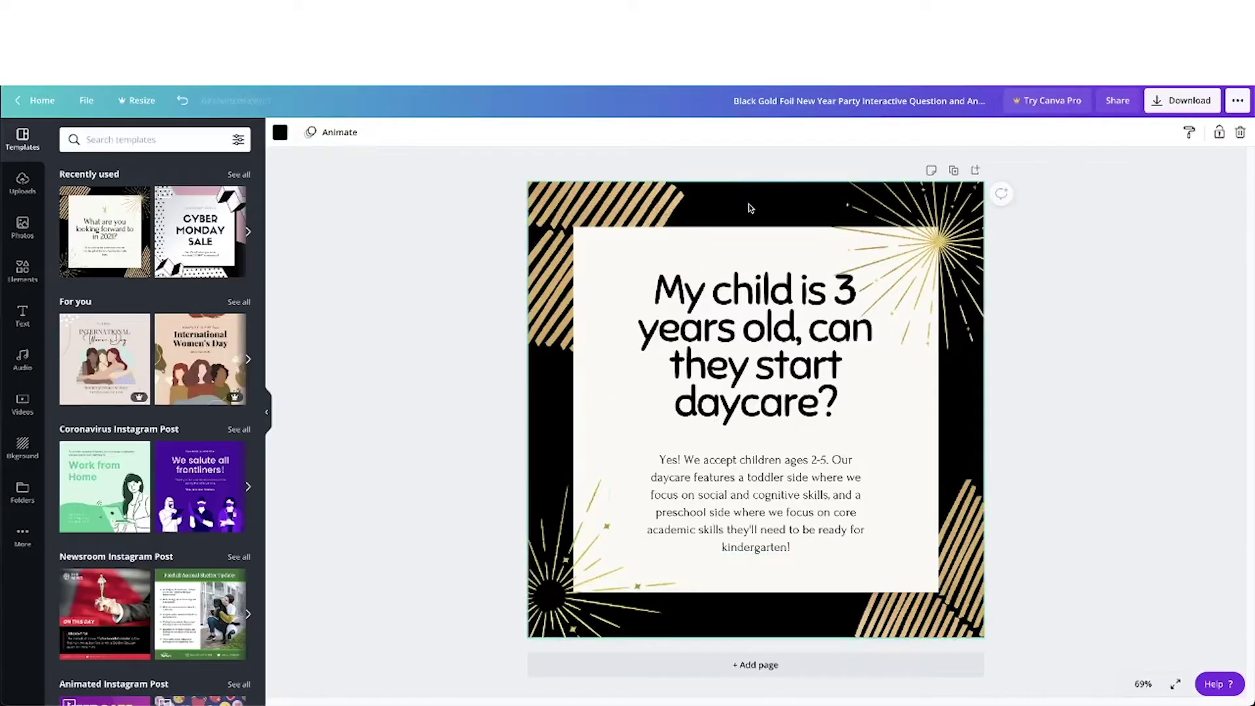
click(280, 134)
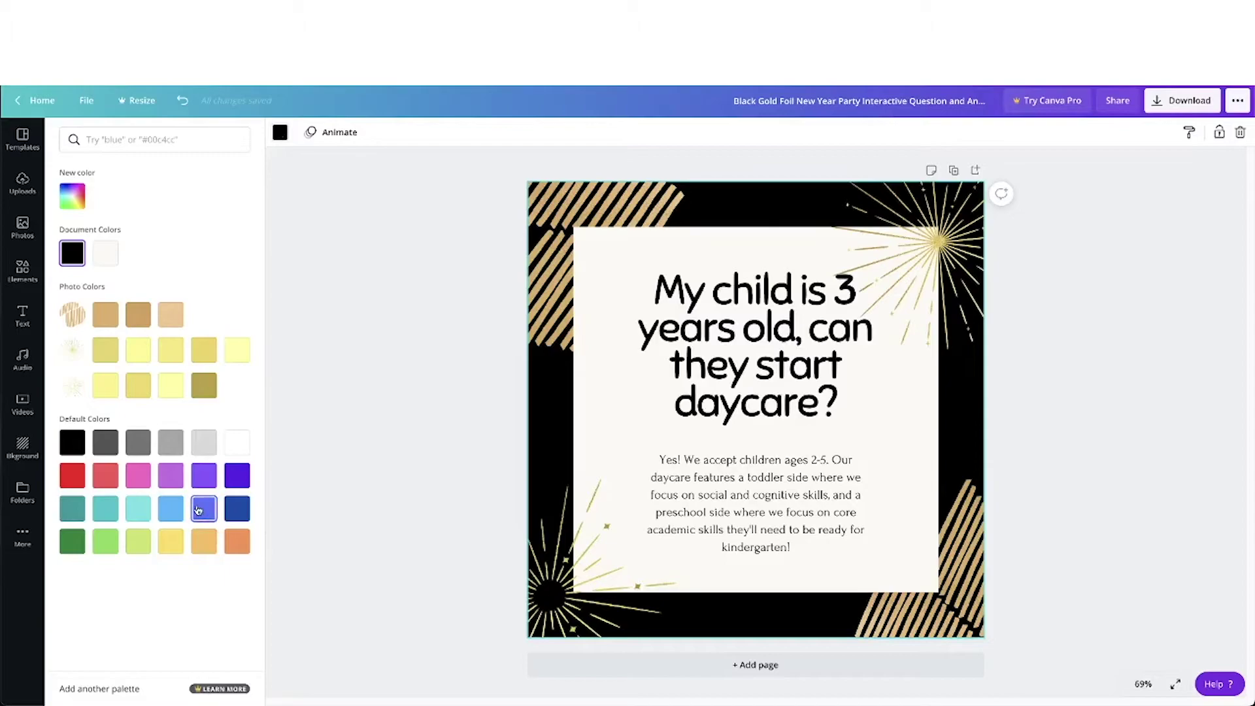
click(203, 510)
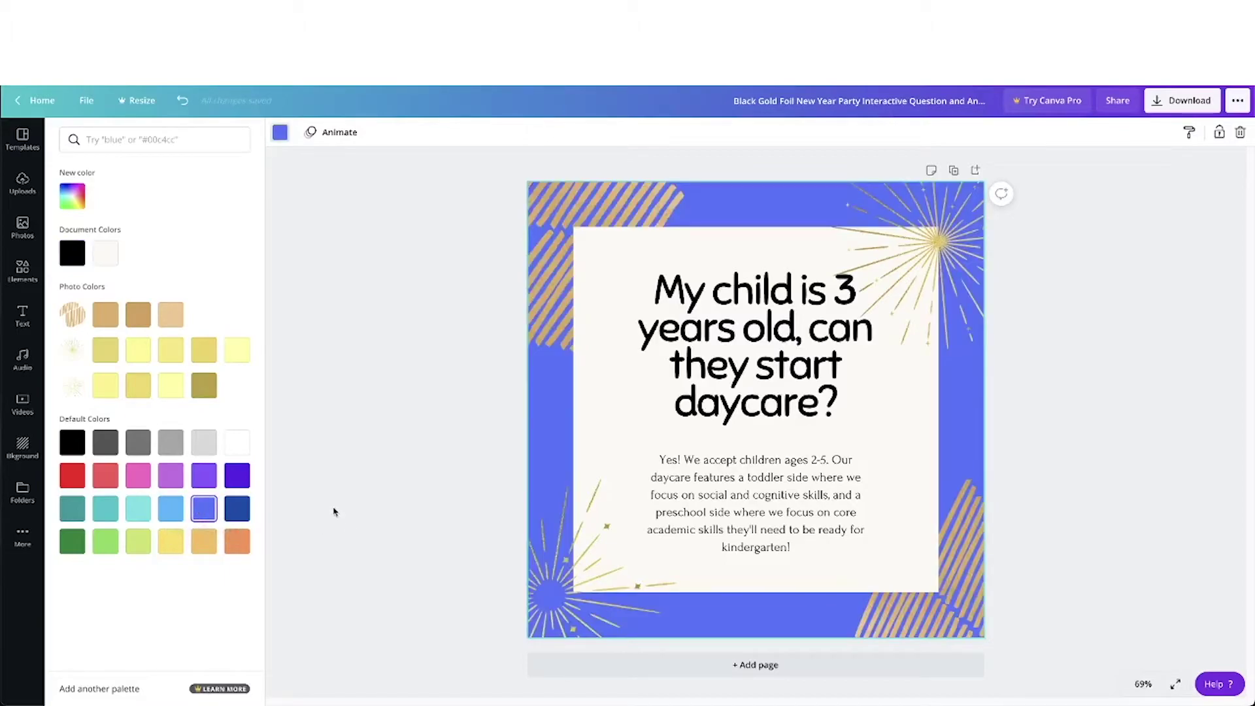
Delete the top-left and bottom-right gold stripes and the bottom-left gold sunburst
click(565, 218)
key(Delete)
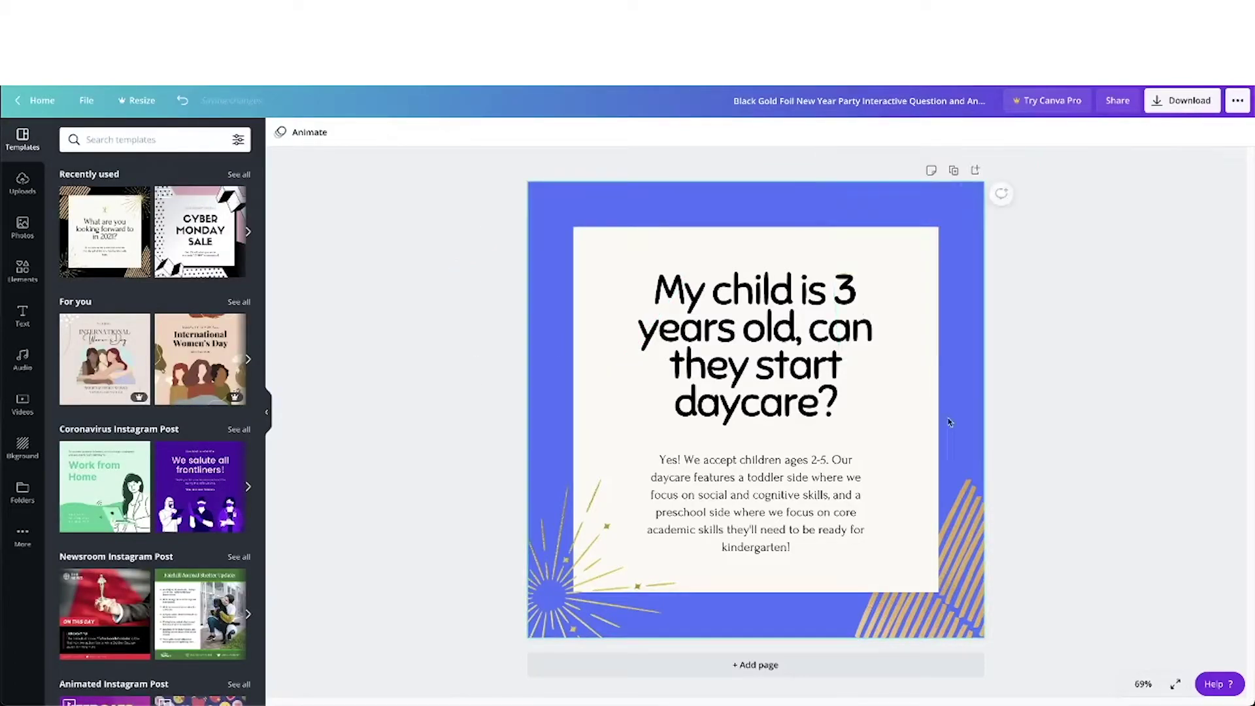
click(965, 559)
key(Delete)
click(579, 624)
key(Delete)
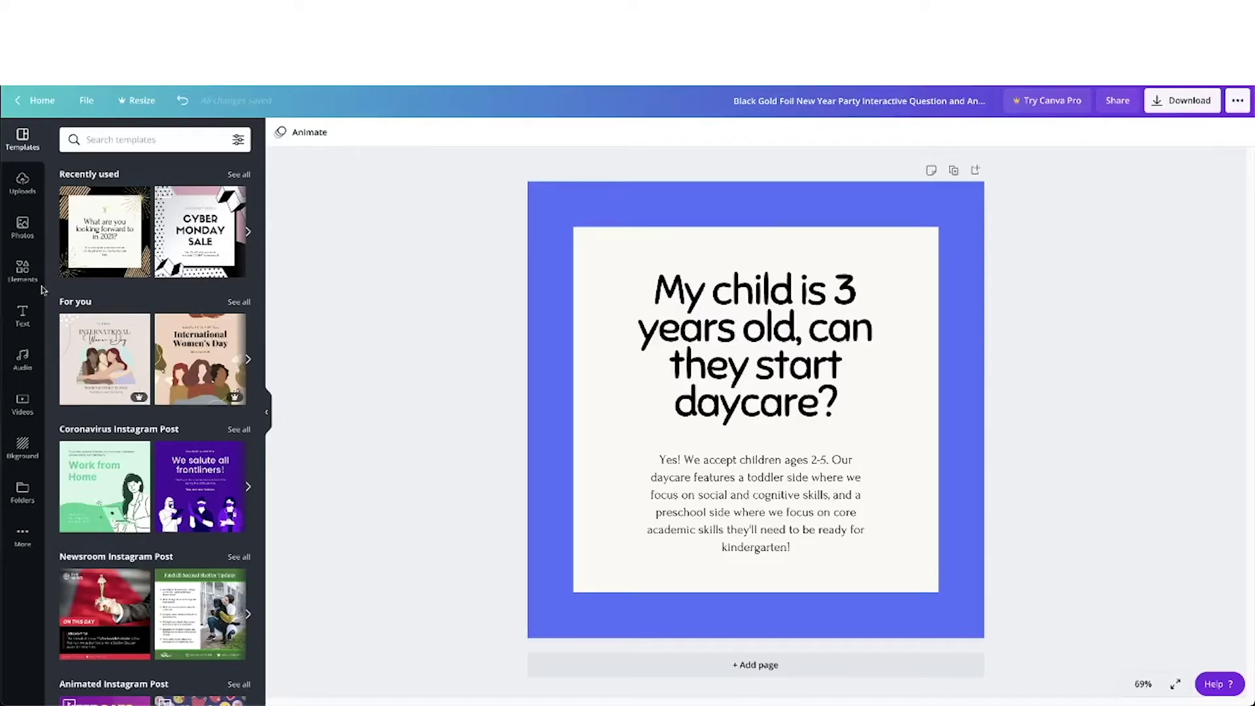
Search the Elements library for 'toys' graphics
click(23, 271)
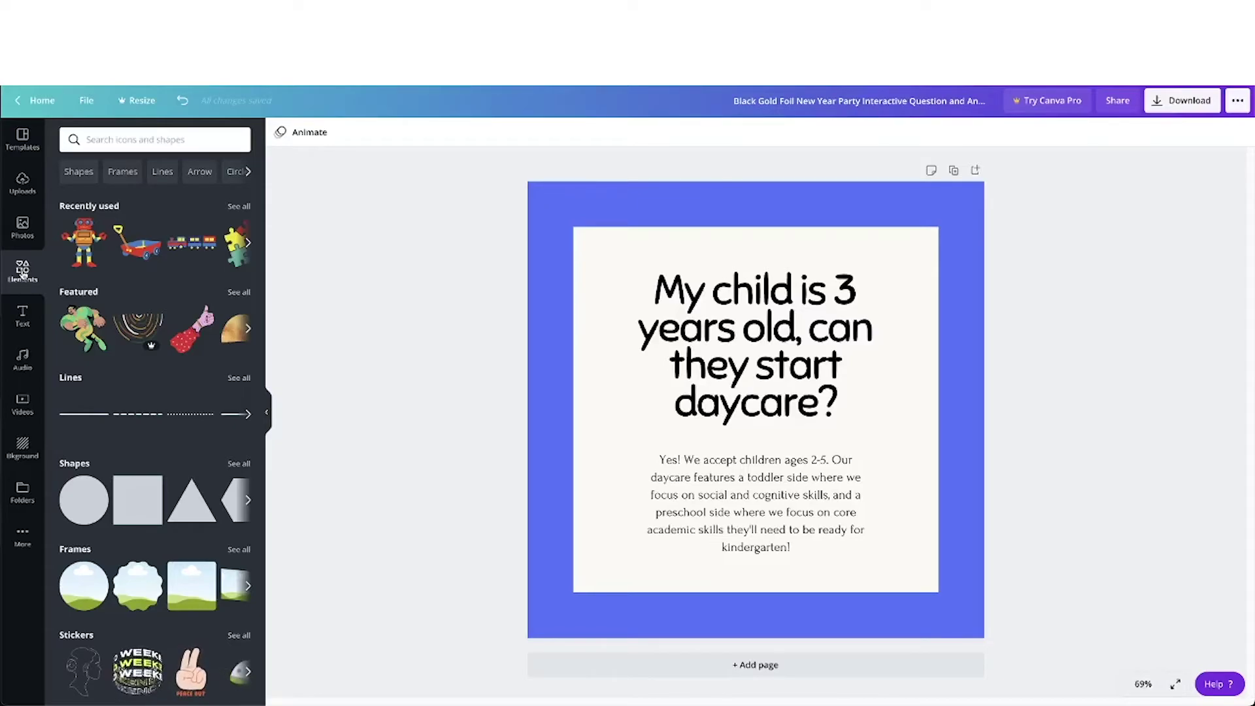
click(119, 139)
text(toys)
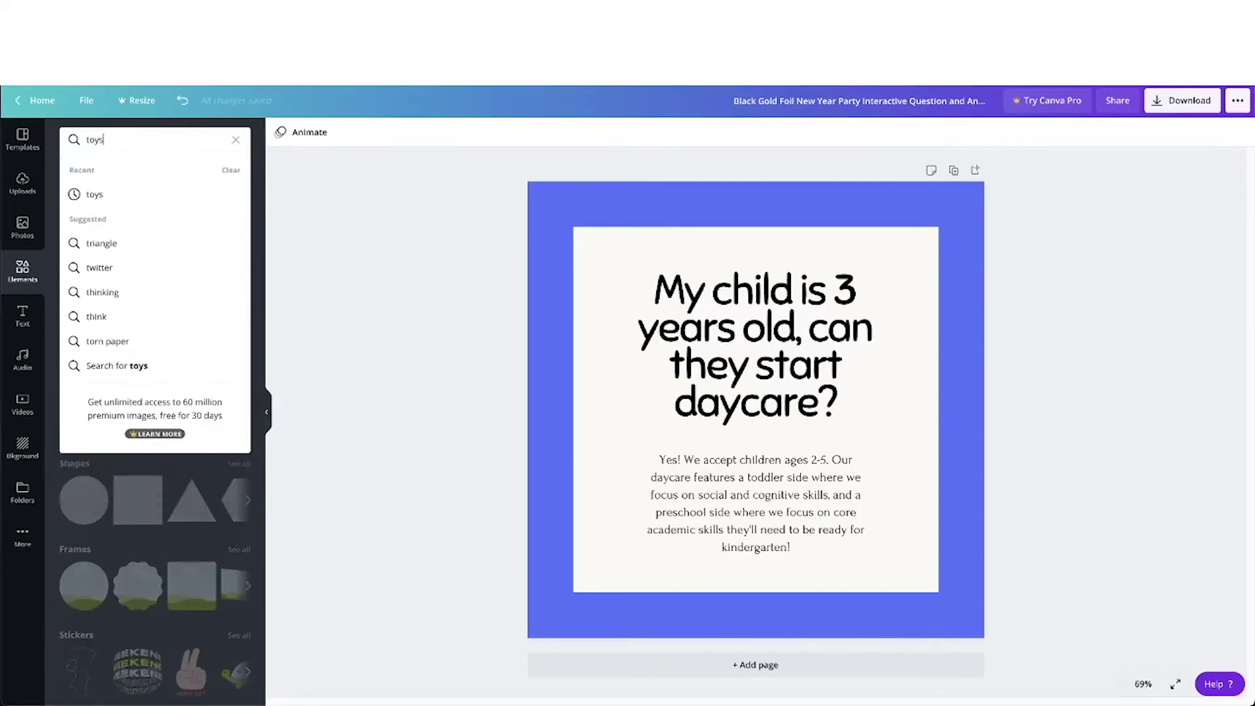
key(Return)
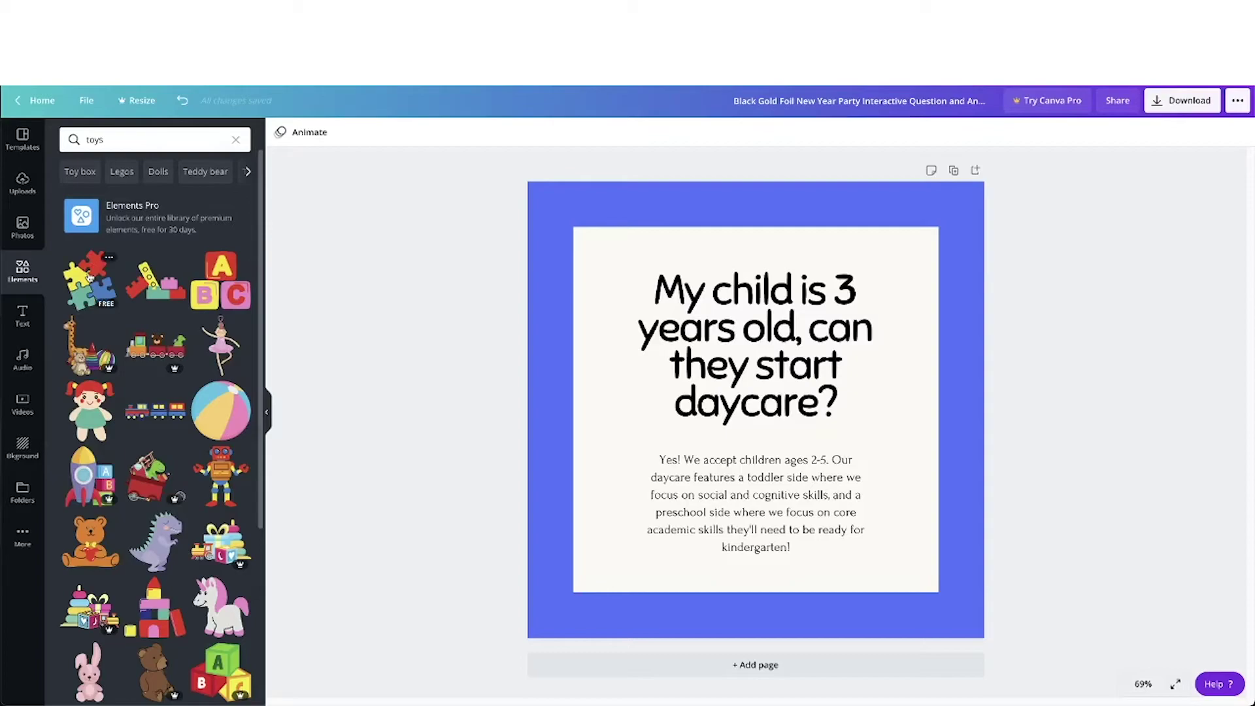
Add the puzzle-piece graphic, shrink it, and place it over the card's top-left corner
click(90, 278)
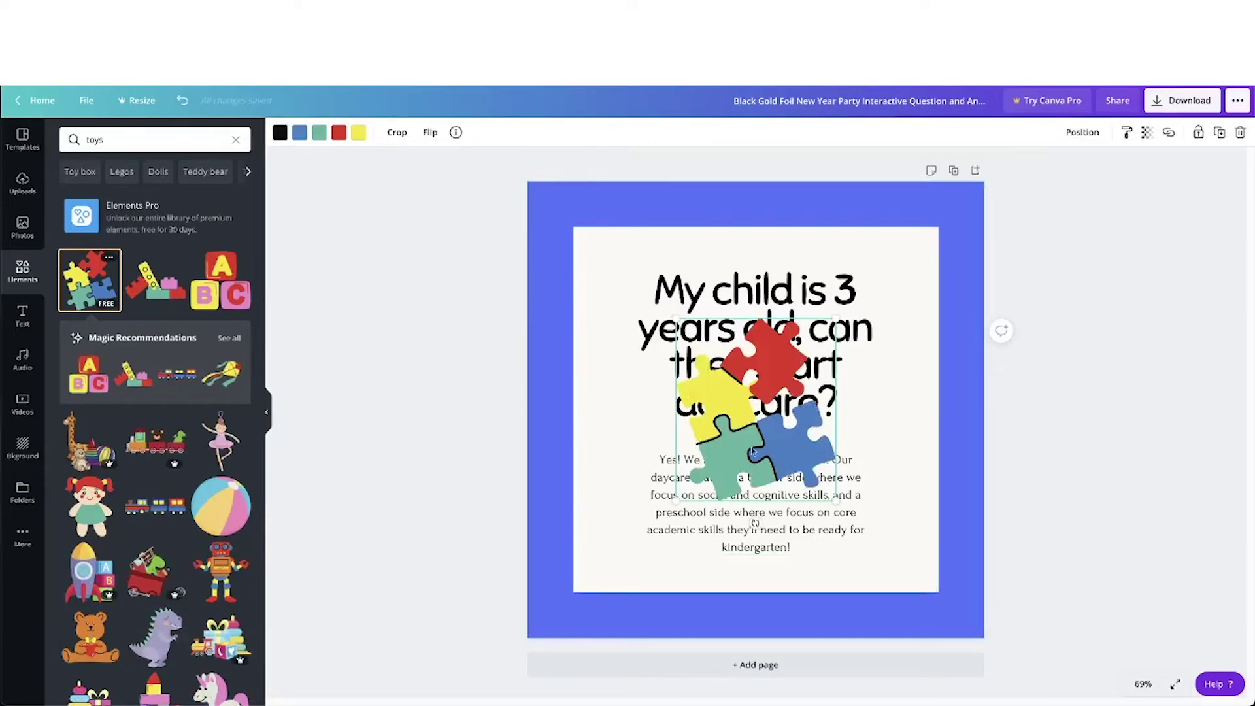
drag(785, 433, 626, 268)
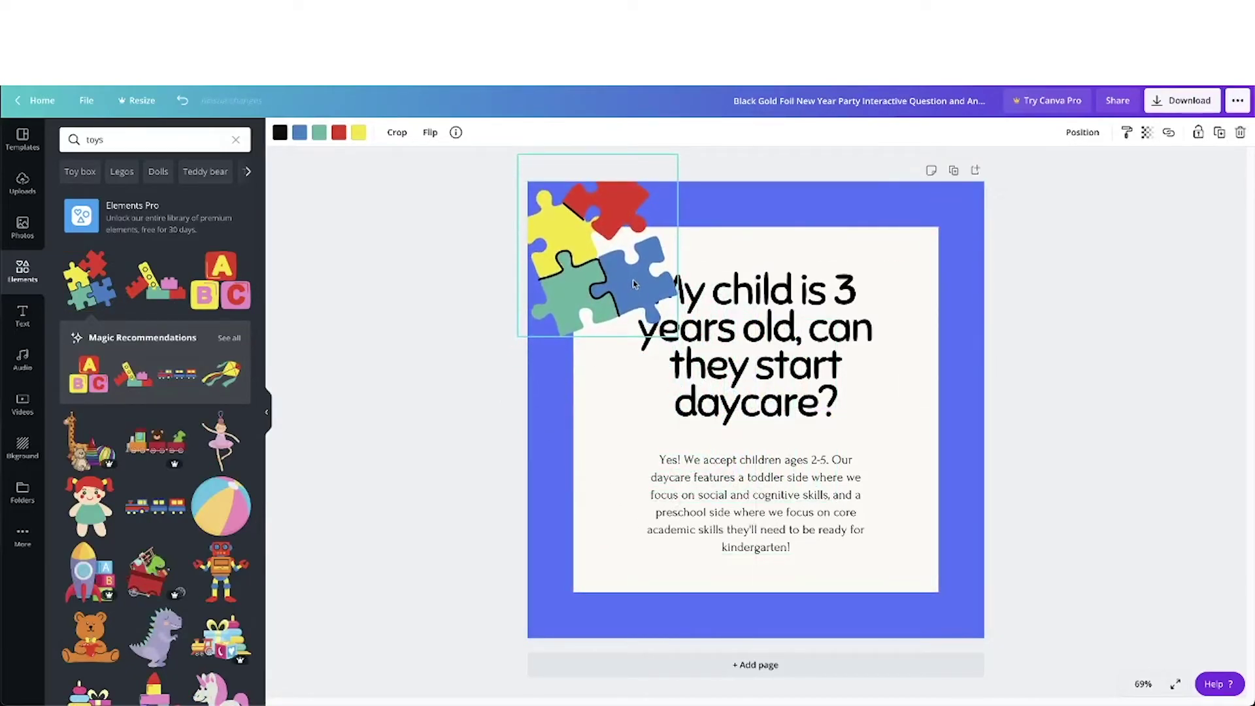
drag(675, 153, 615, 219)
drag(580, 258, 596, 229)
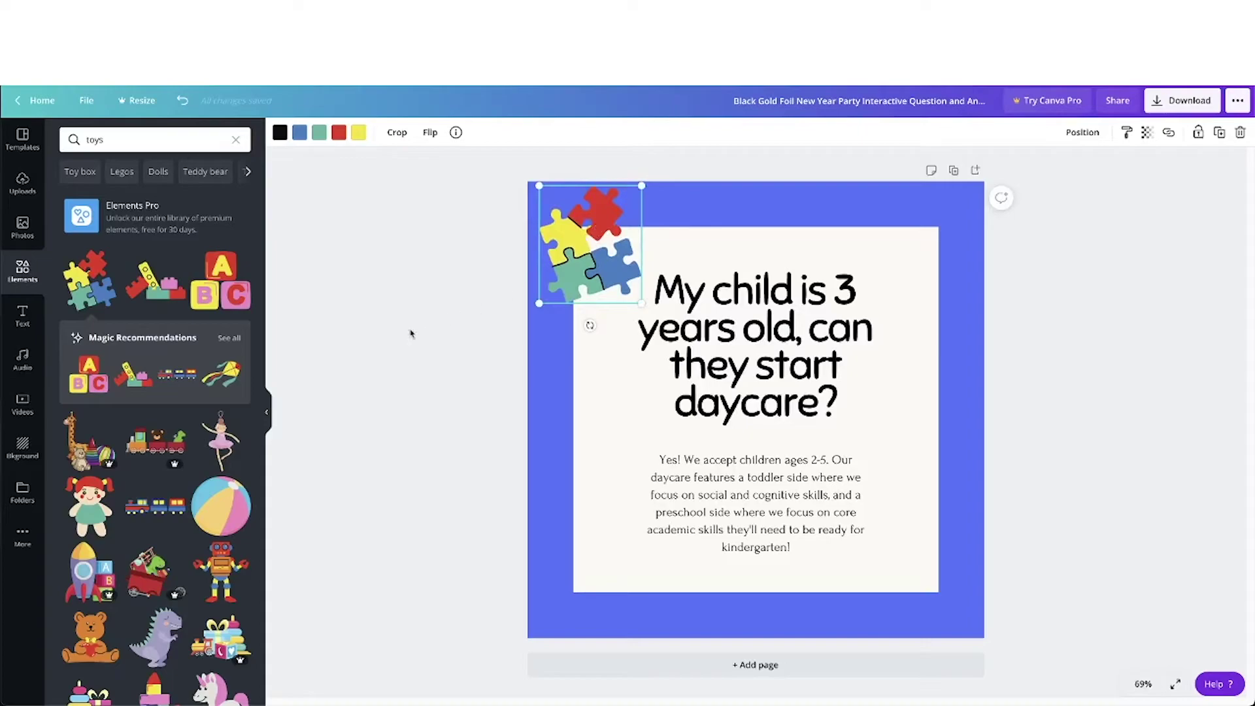
Add the toy robot, shrink it, and place it at the post's lower-right corner
scroll(216, 470, down, 1)
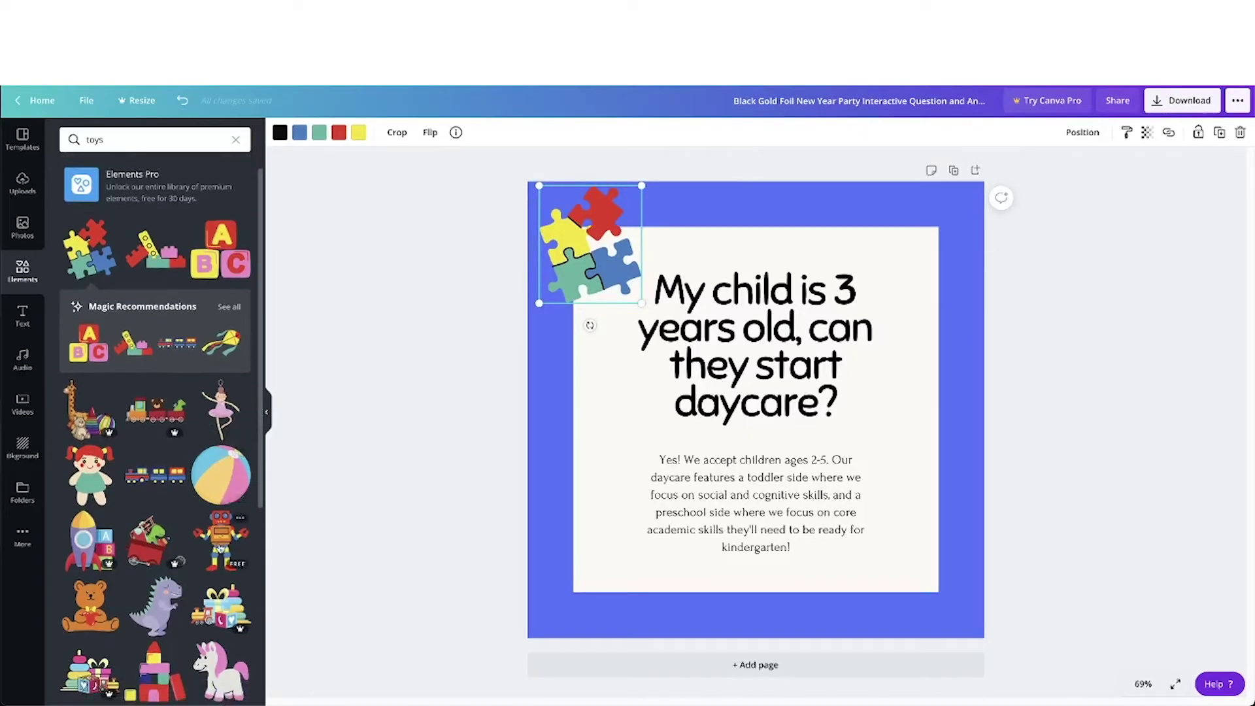
click(221, 542)
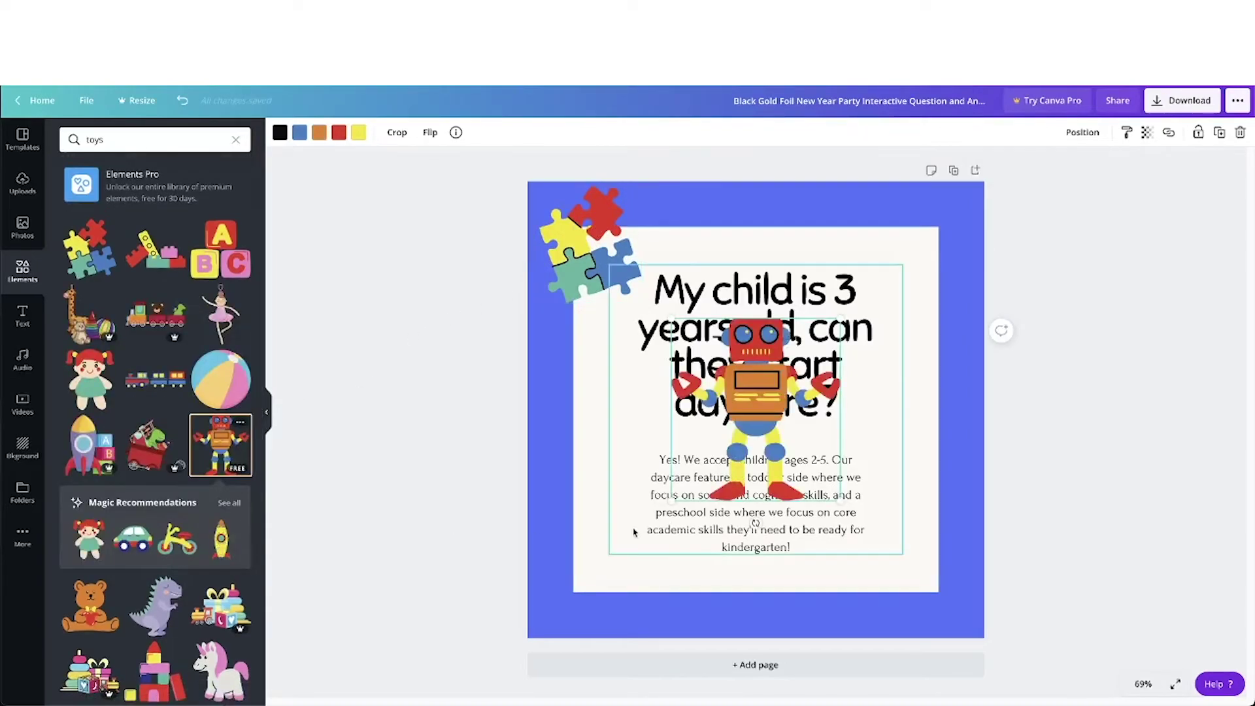
drag(761, 377, 892, 503)
drag(971, 445, 901, 534)
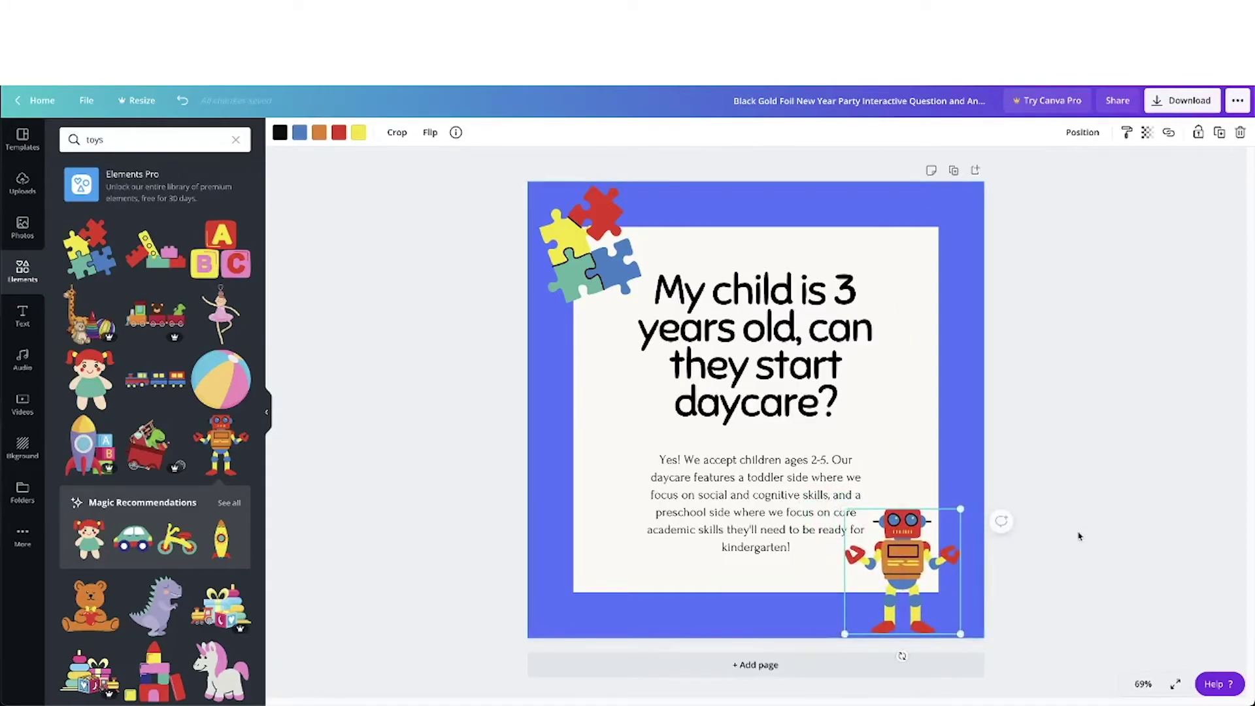
Browse background images and apply the colourful plastic beads photo as the background
click(23, 447)
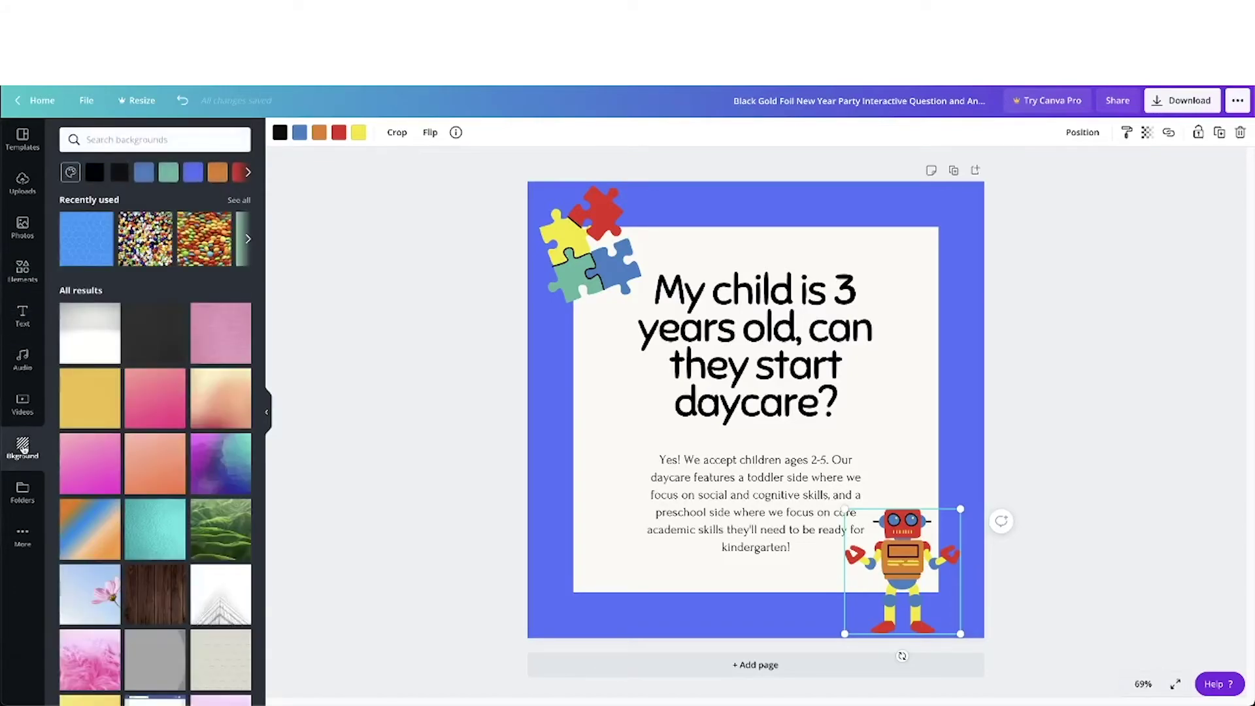
scroll(165, 466, down, 1)
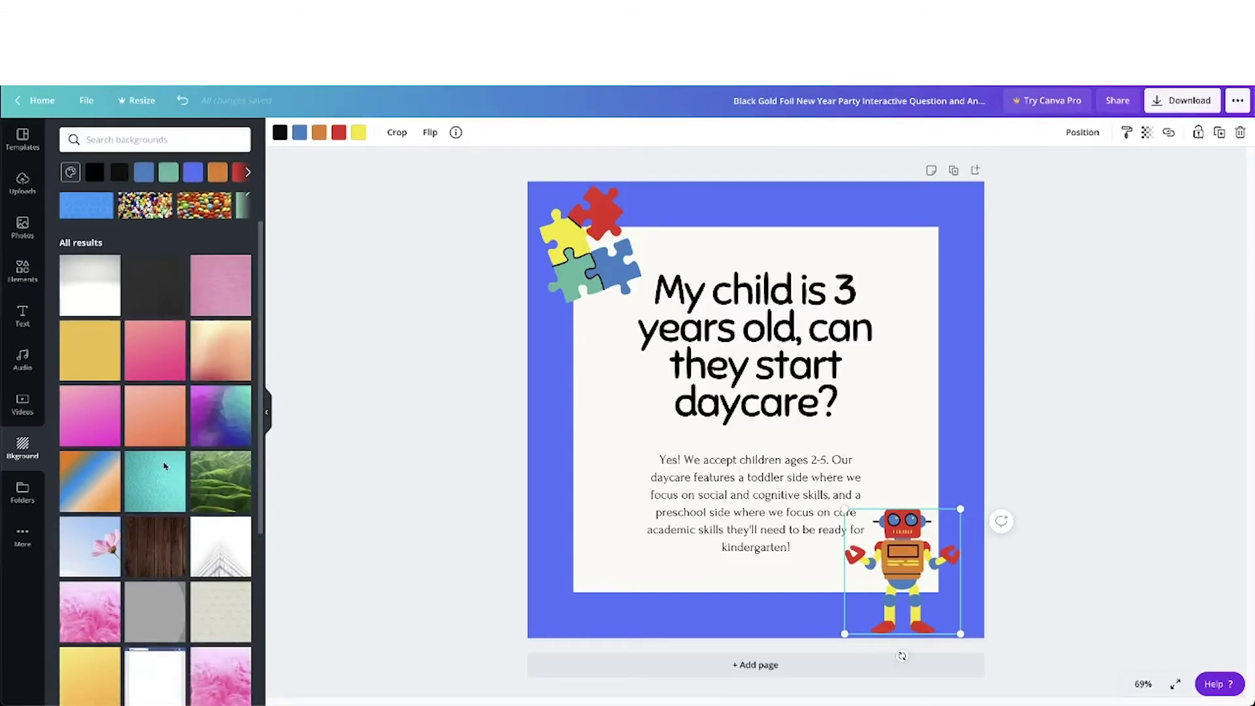
scroll(164, 465, down, 3)
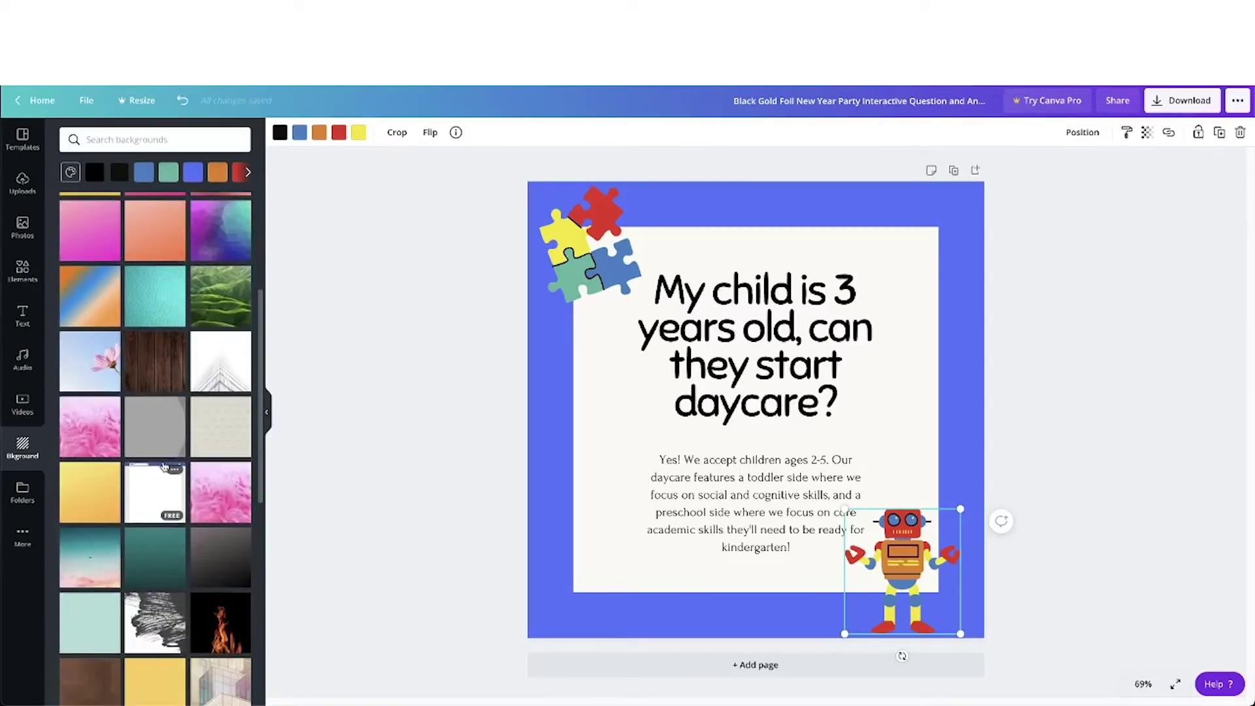
scroll(165, 466, down, 1)
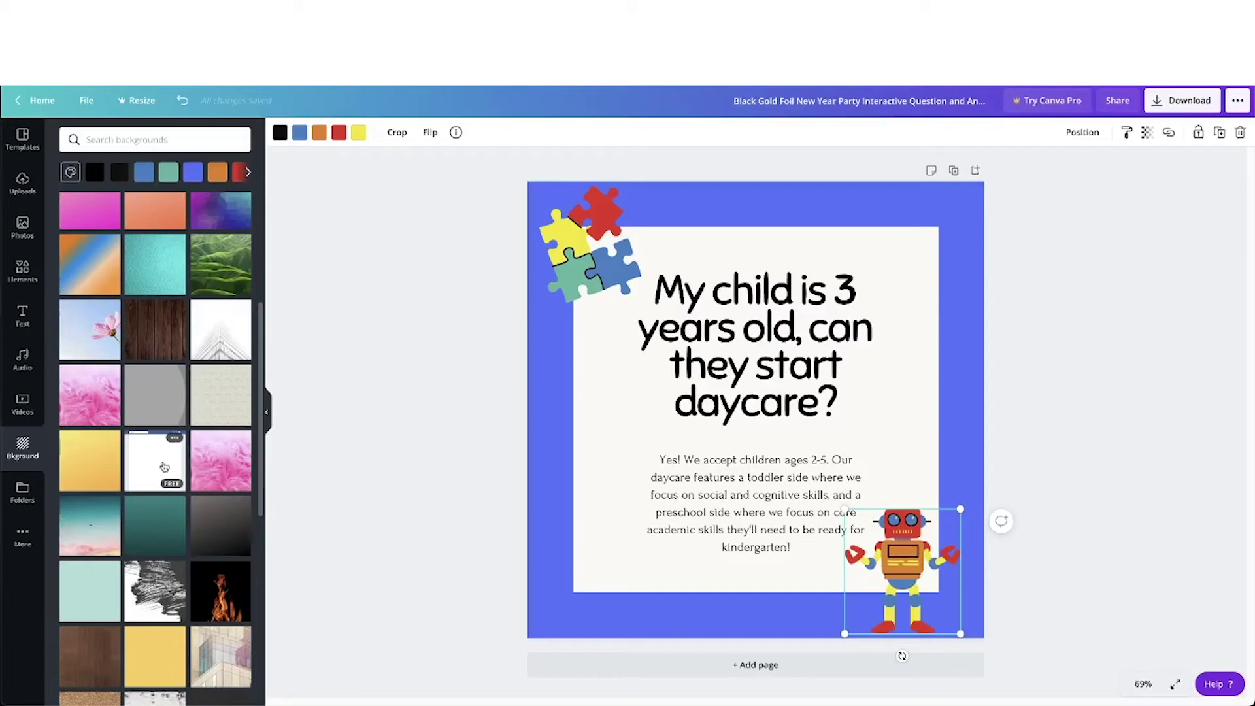
scroll(165, 466, down, 6)
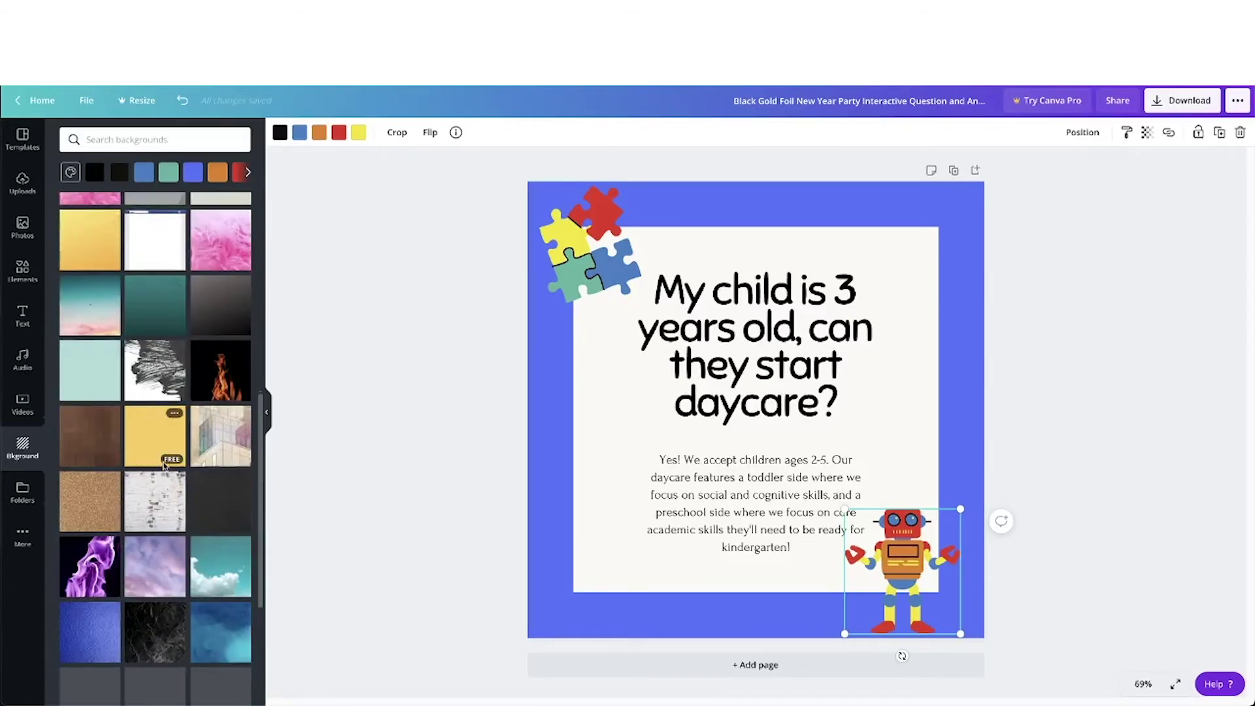
scroll(165, 466, down, 4)
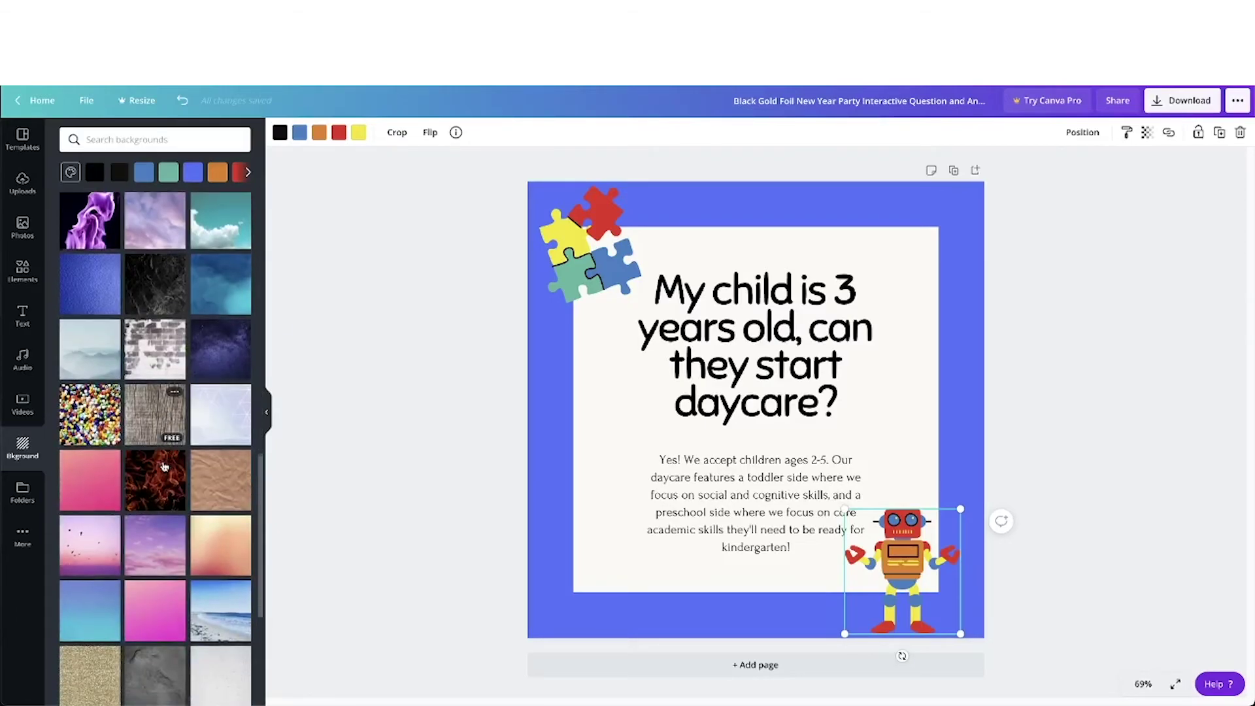
scroll(165, 466, down, 1)
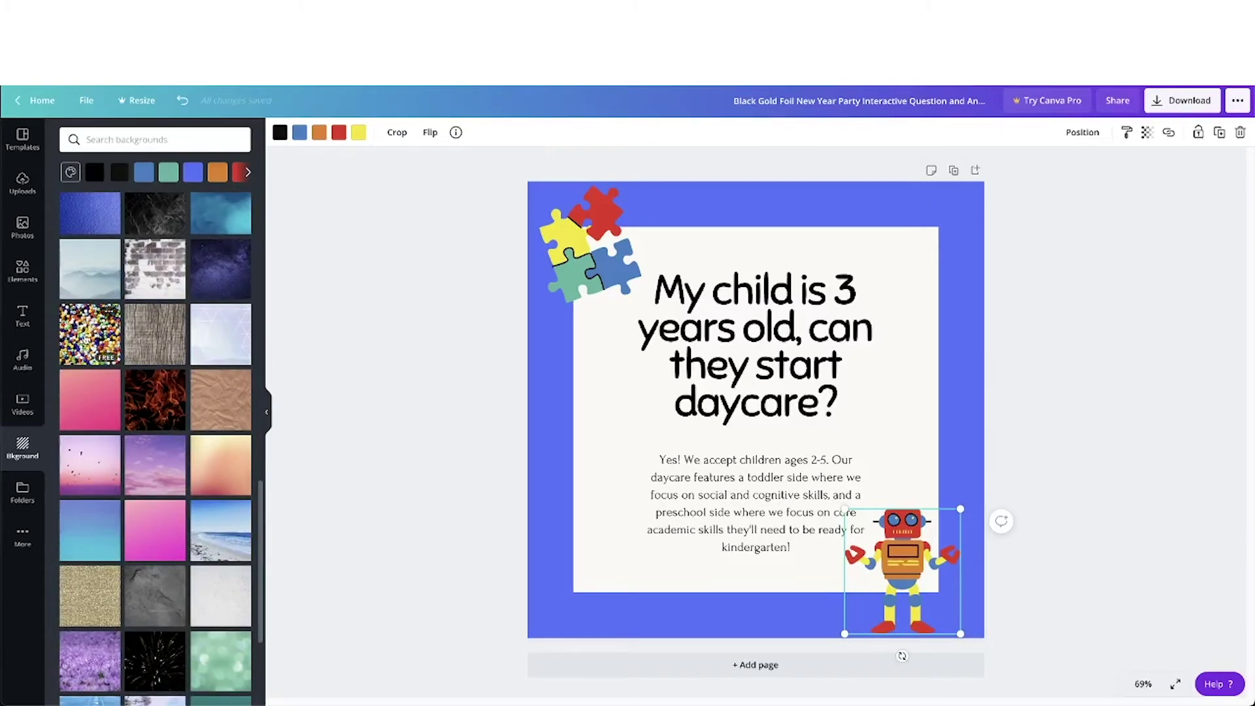
click(89, 333)
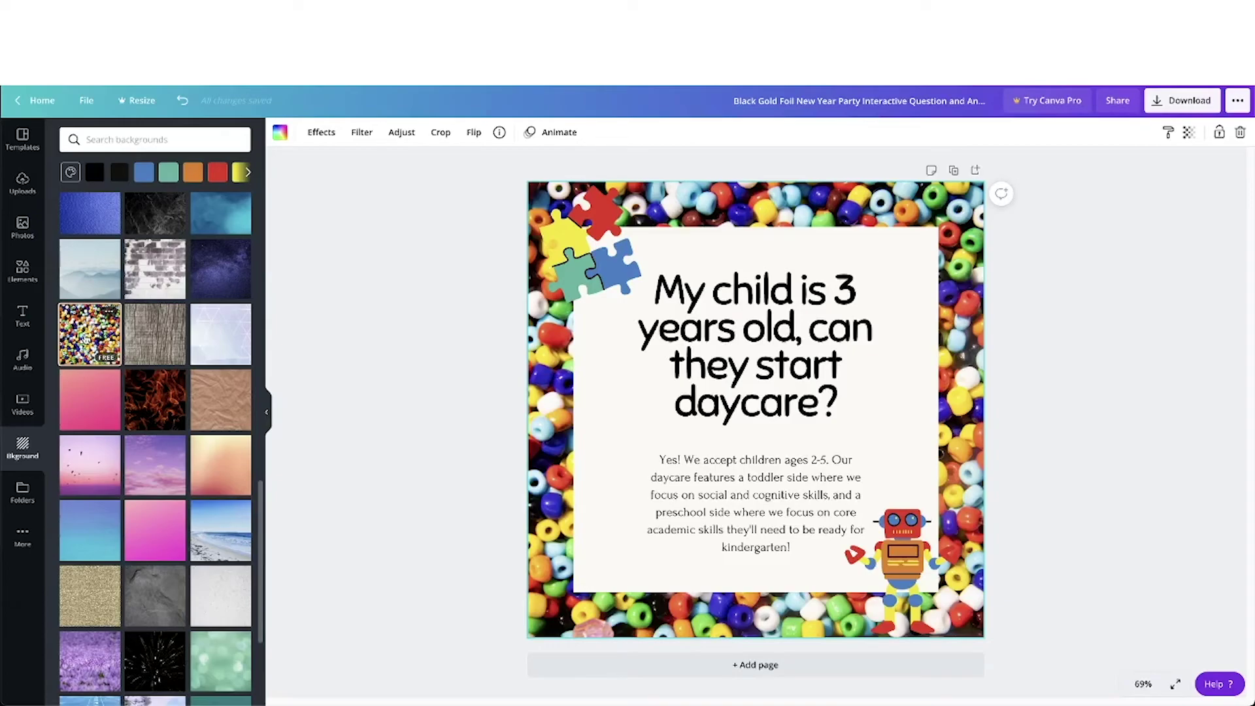
scroll(85, 338, down, 4)
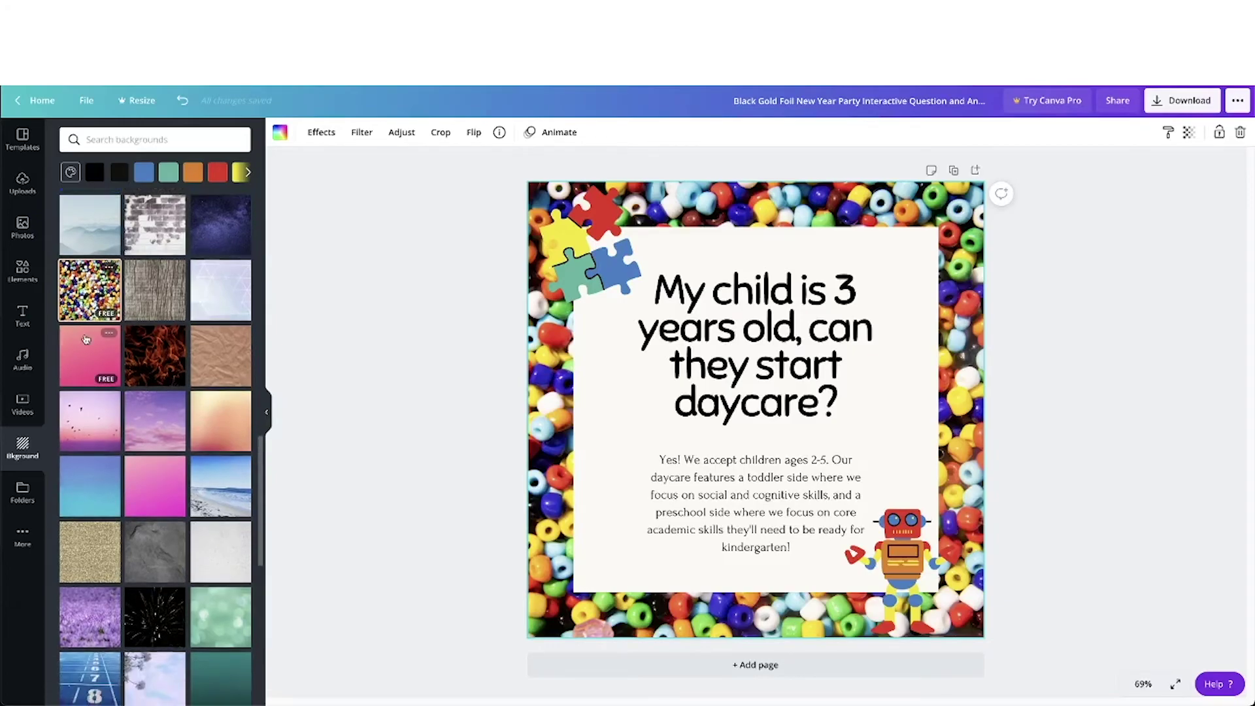
scroll(85, 339, down, 4)
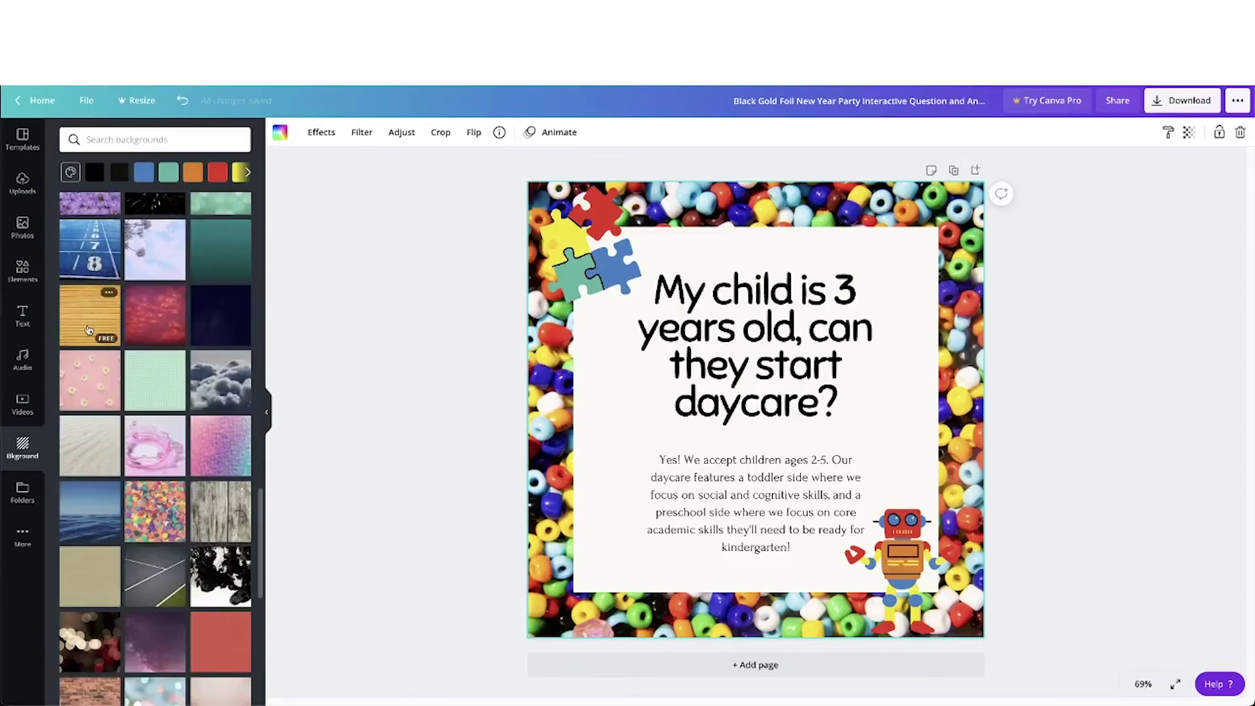
scroll(185, 356, down, 2)
scroll(185, 356, down, 10)
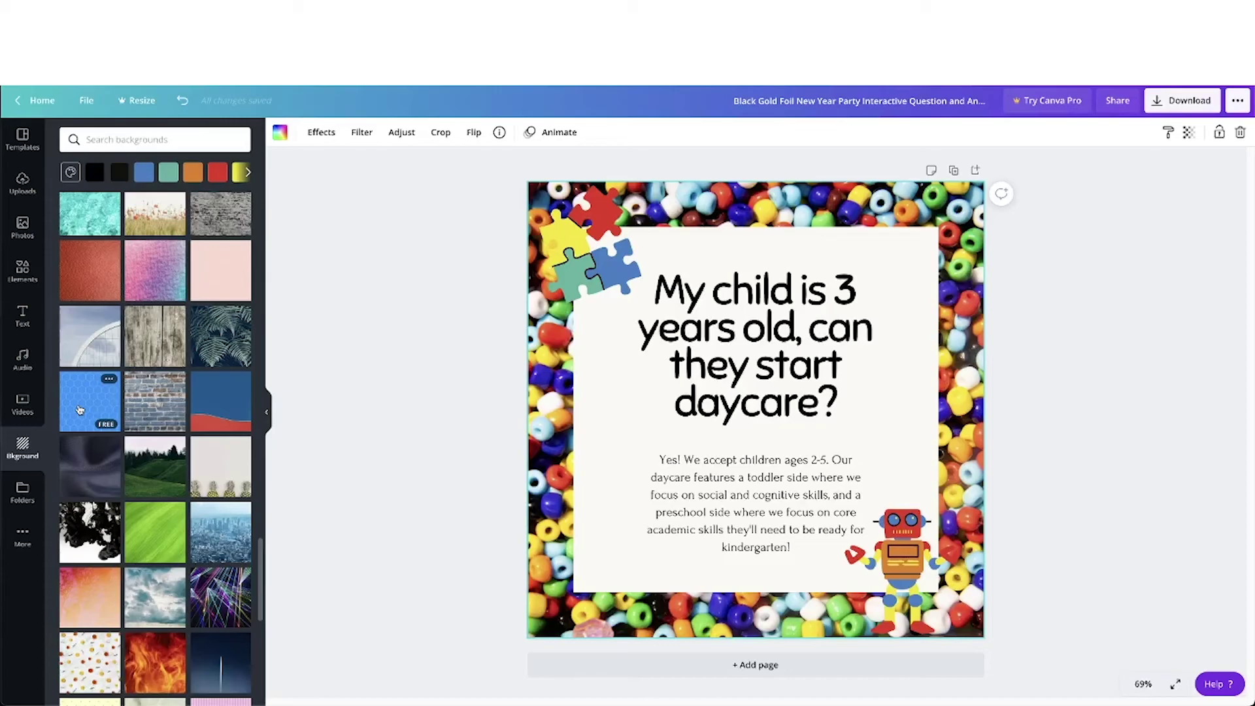
Apply the blue hexagon pattern background and set its transparency to 37
click(80, 410)
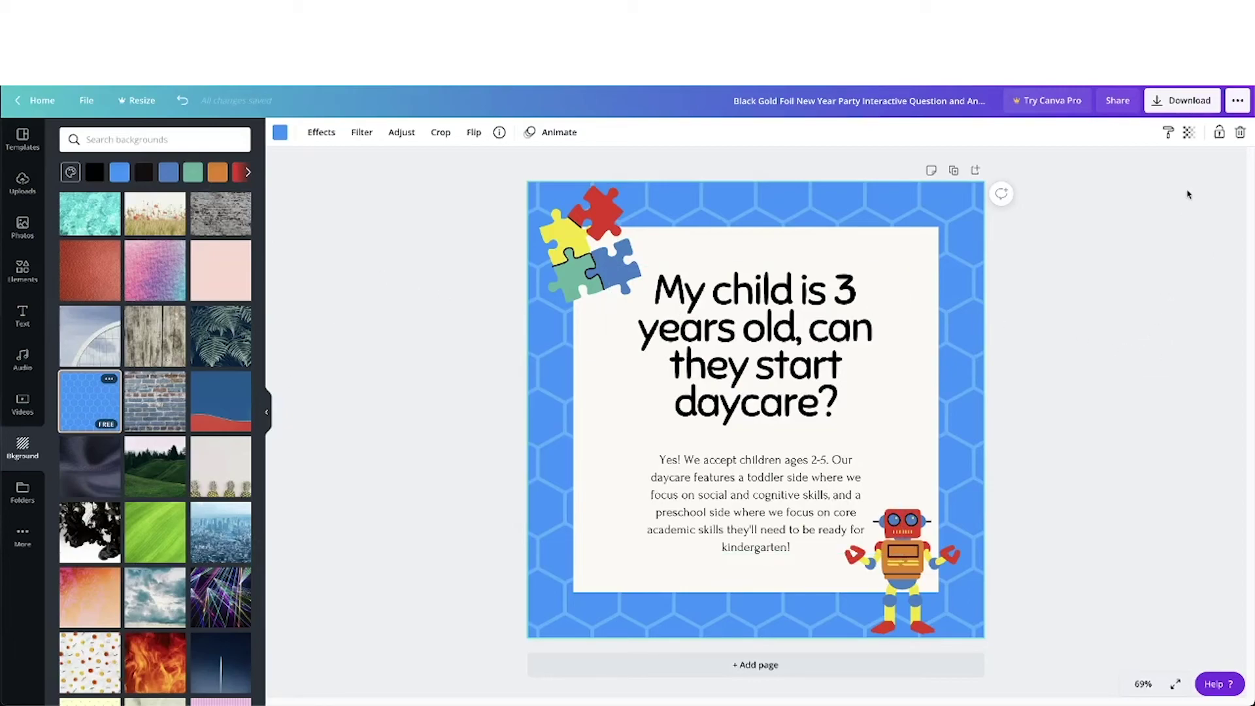
click(1189, 136)
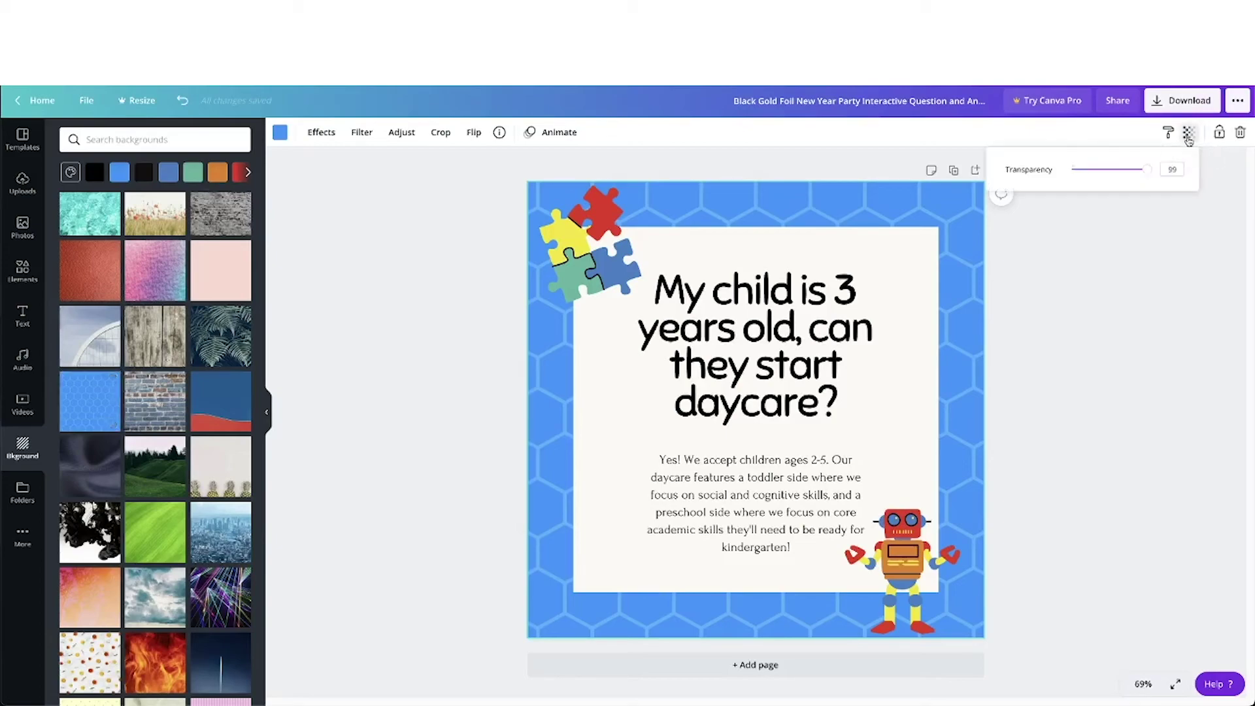
drag(1148, 170, 1101, 176)
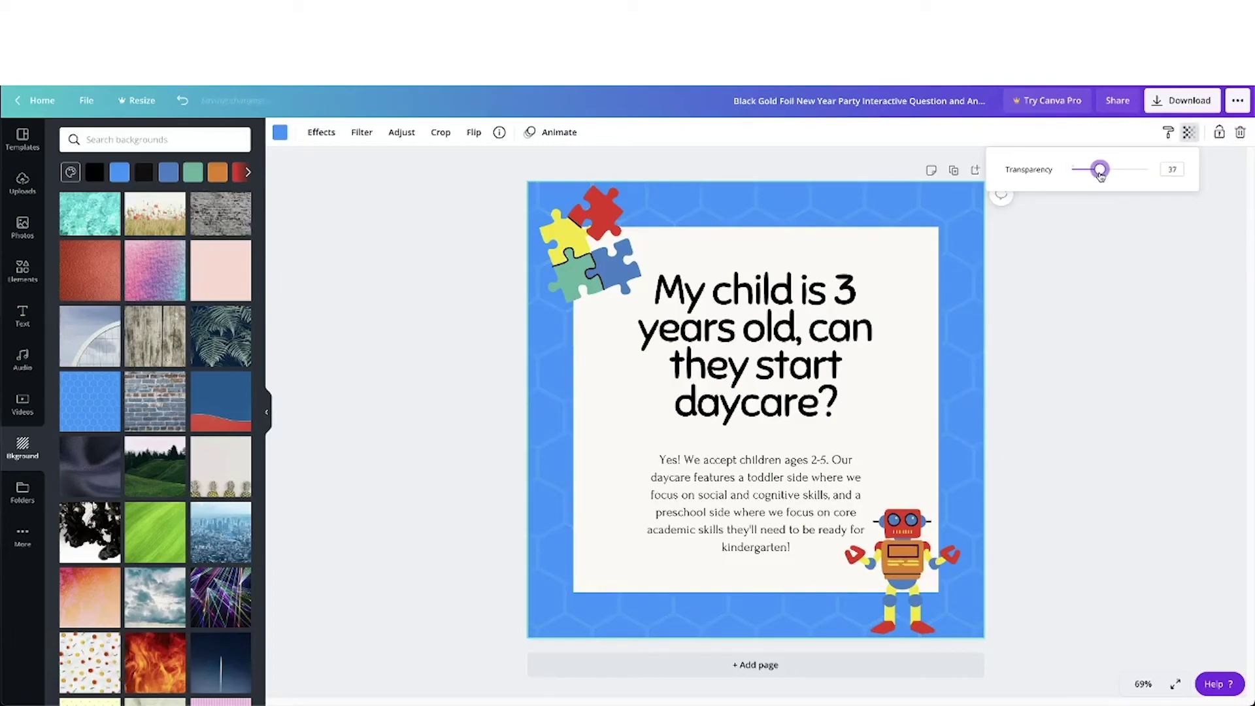
click(1060, 286)
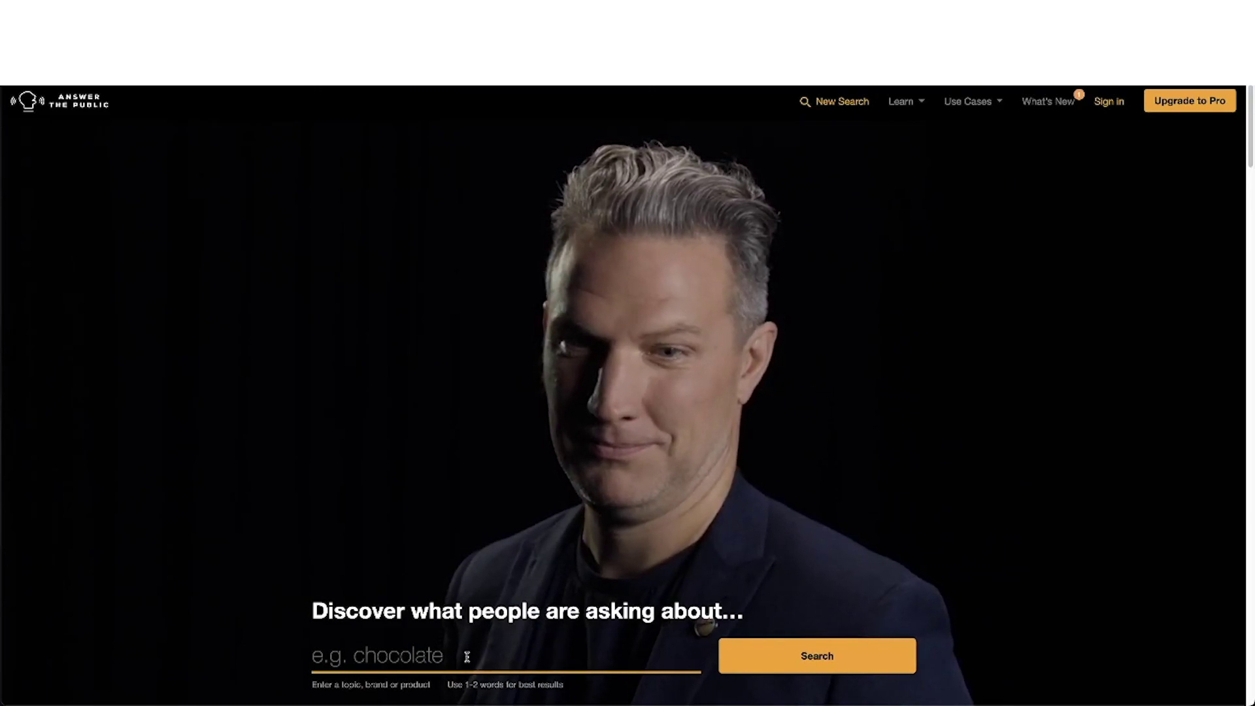
Search Answer the Public for 'daycare' and scroll down to the question wheel
click(468, 658)
text(daycare)
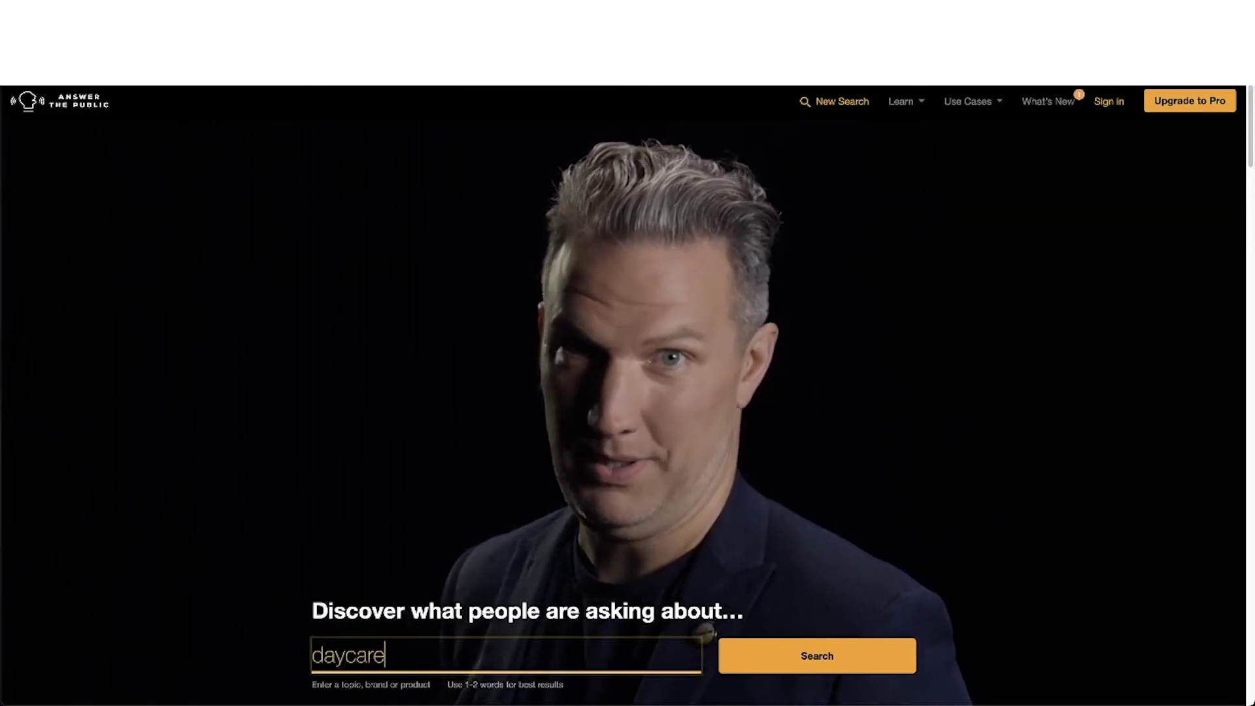
key(Return)
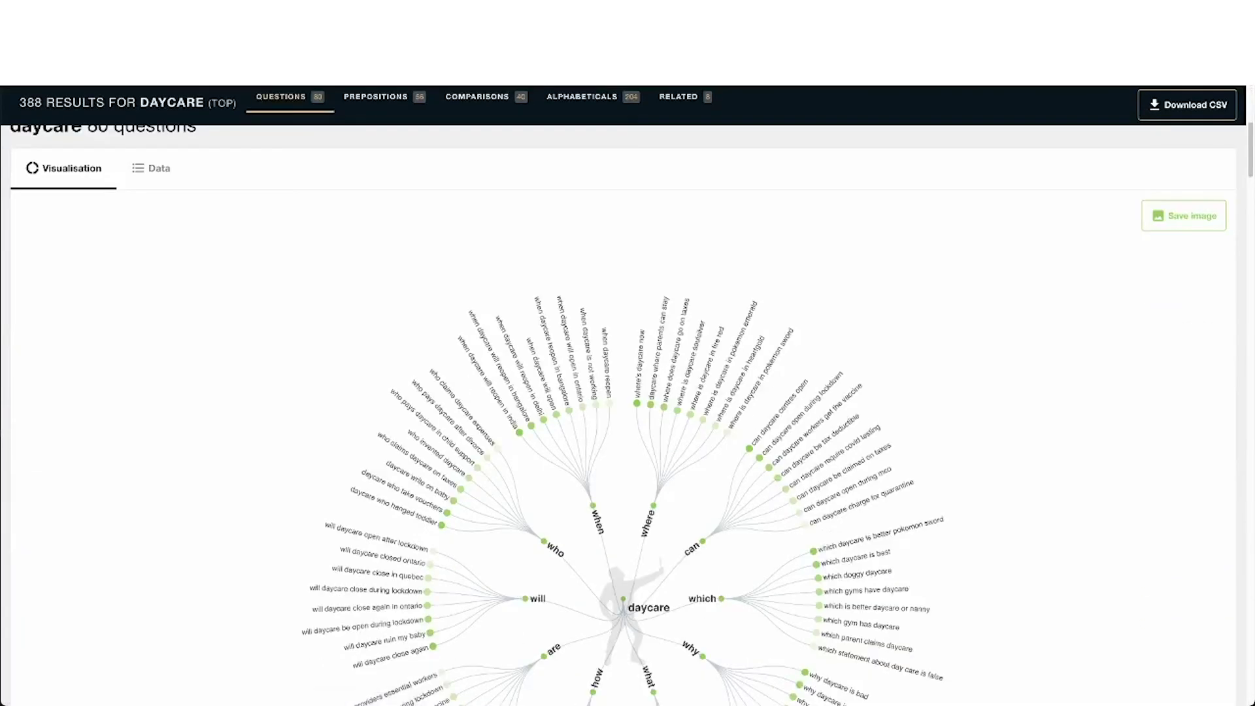
scroll(467, 665, down, 3)
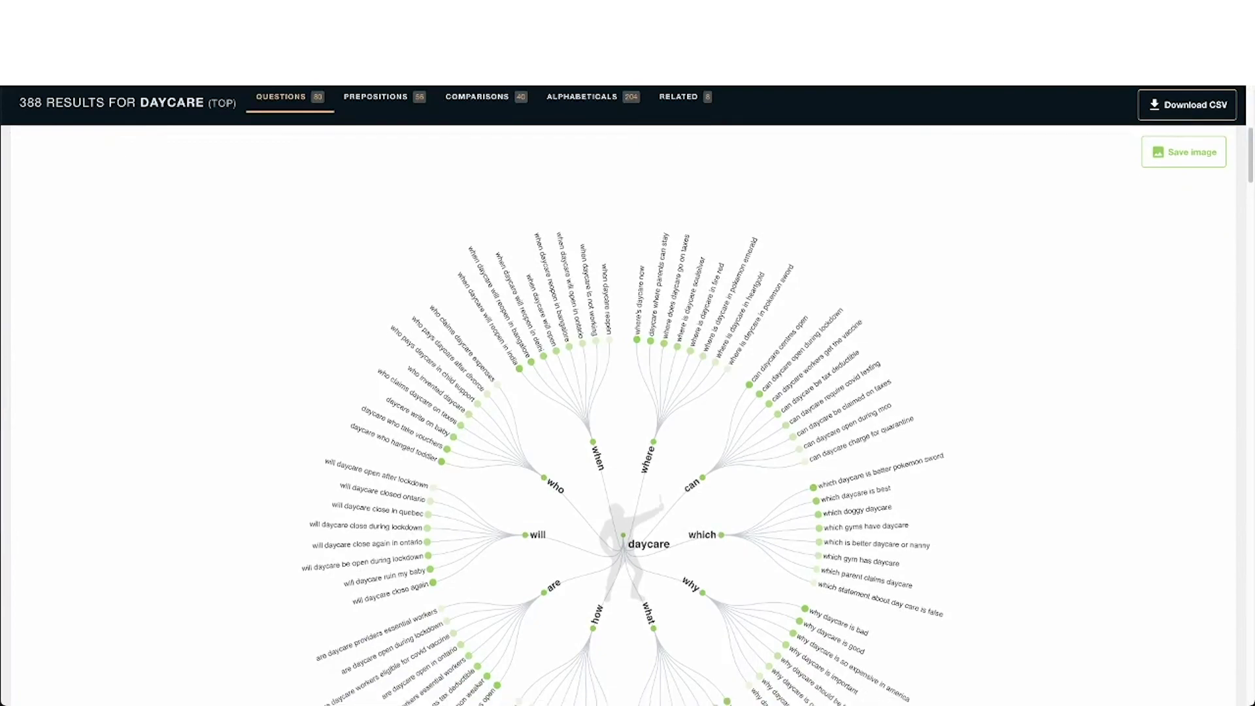
scroll(468, 665, down, 2)
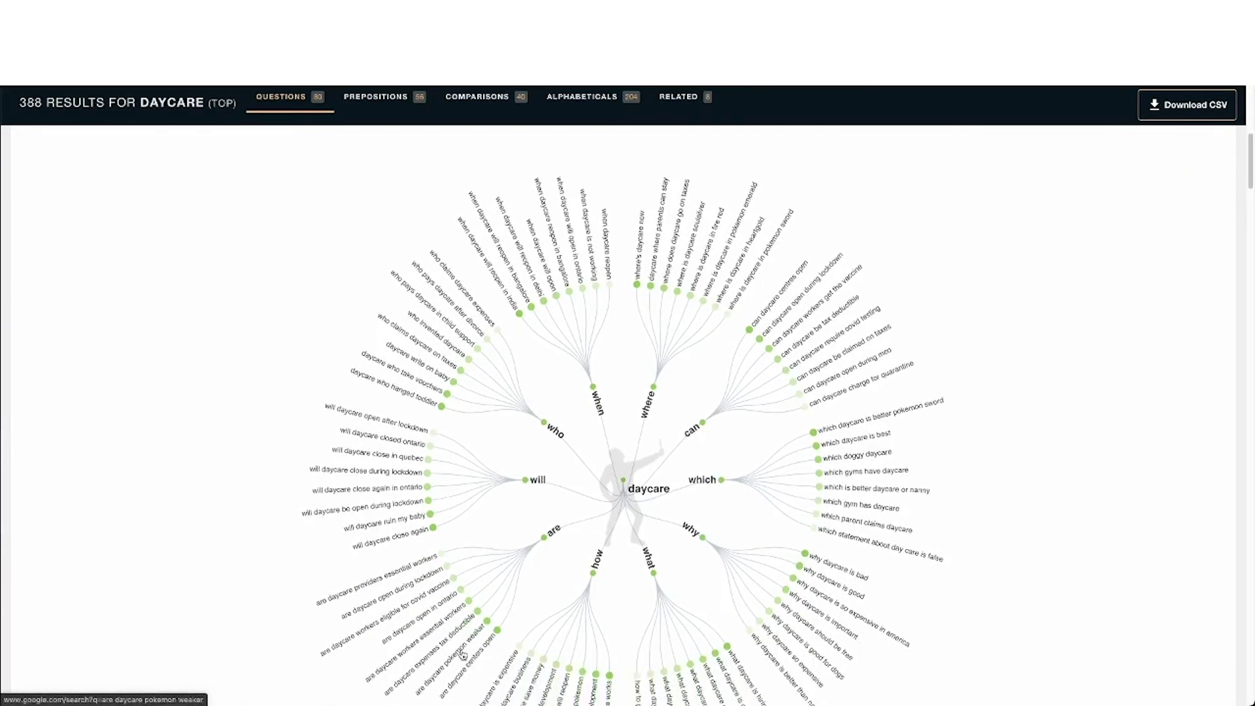